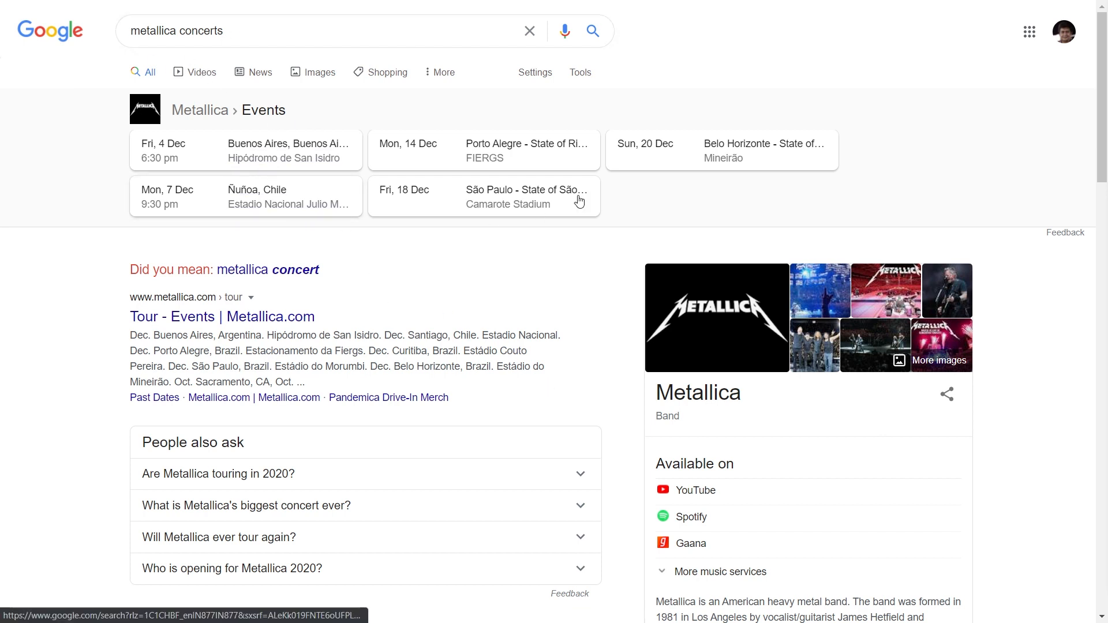
# Examine the search results for "metallica concerts", including the event listings, concert videos, tour information and ticket ratings
pyautogui.scroll(-2, 346, 231)
pyautogui.scroll(-2, 545, 277)
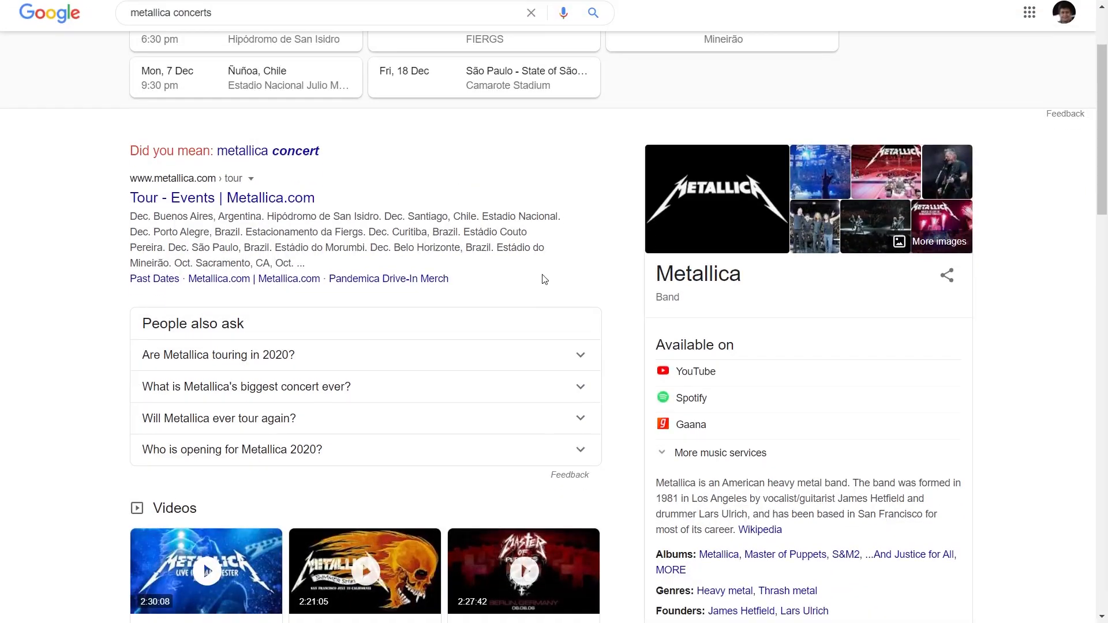
pyautogui.scroll(-1, 616, 314)
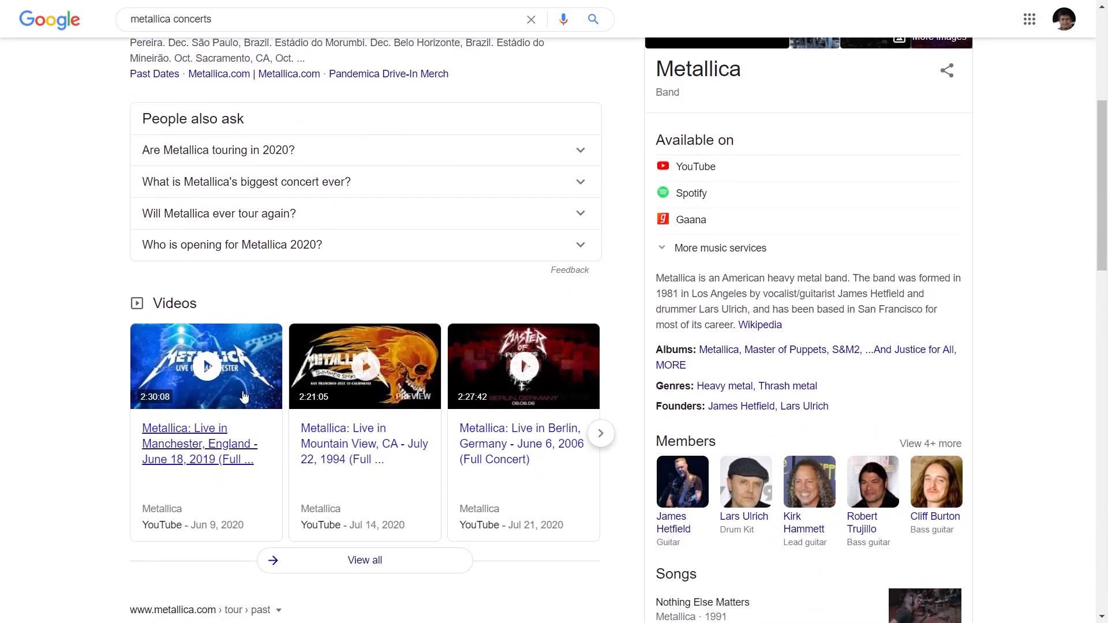
pyautogui.scroll(-5, 519, 361)
pyautogui.scroll(-8, 519, 362)
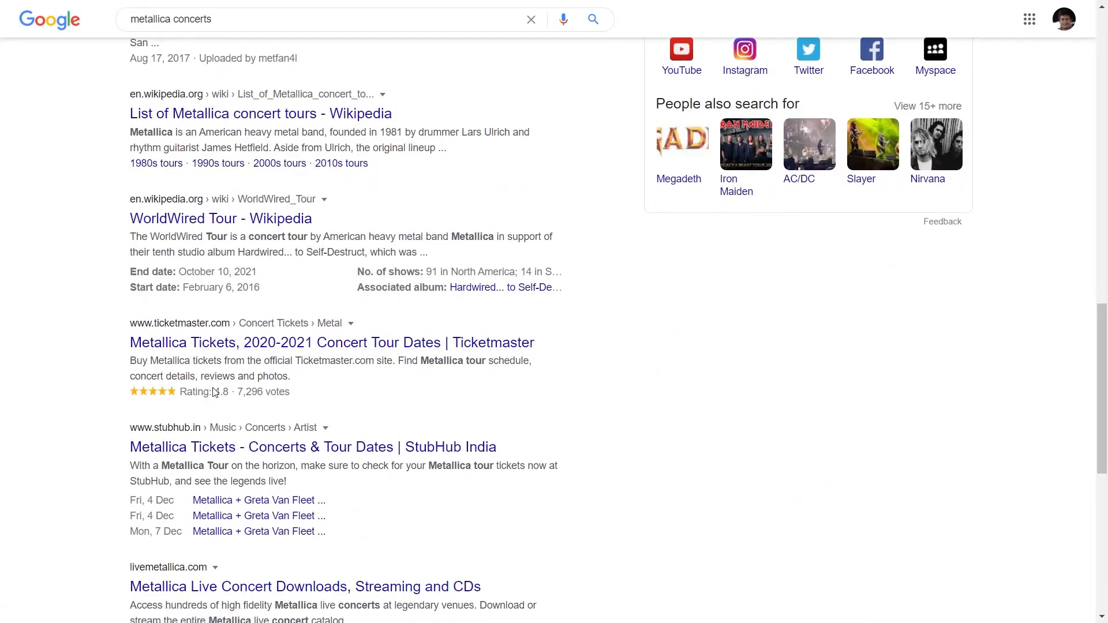
pyautogui.scroll(-2, 288, 392)
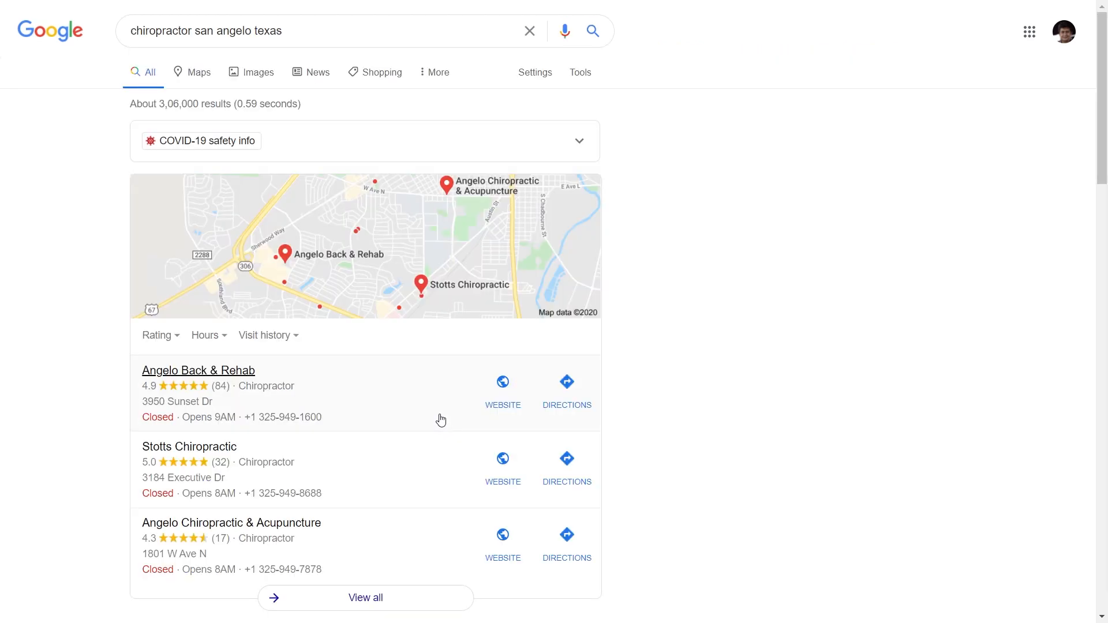
# Review the local listings for "chiropractor san angelo texas" and the top stories, review ratings and Q&A for "apple series 6 review"
pyautogui.scroll(-8, 681, 273)
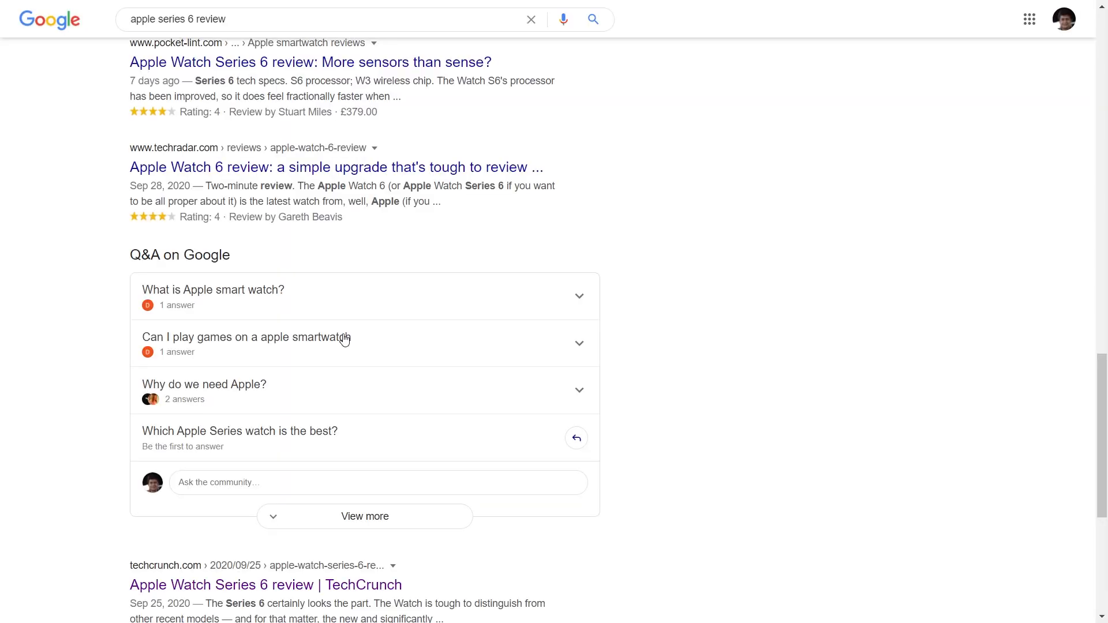
pyautogui.scroll(12, 345, 339)
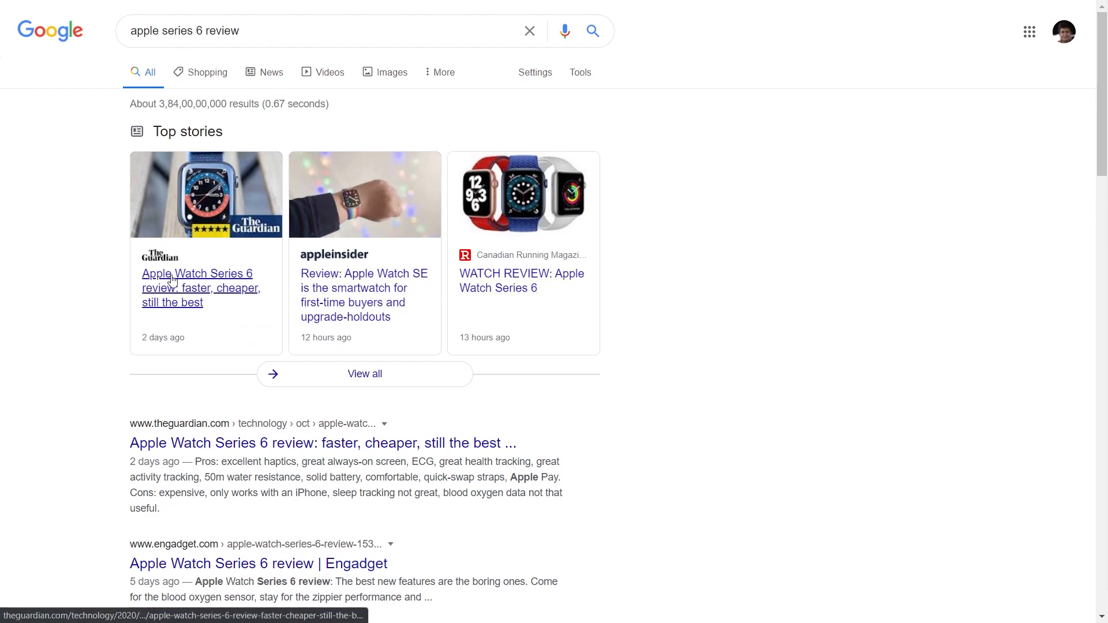
pyautogui.scroll(-2, 472, 328)
pyautogui.scroll(-2, 473, 327)
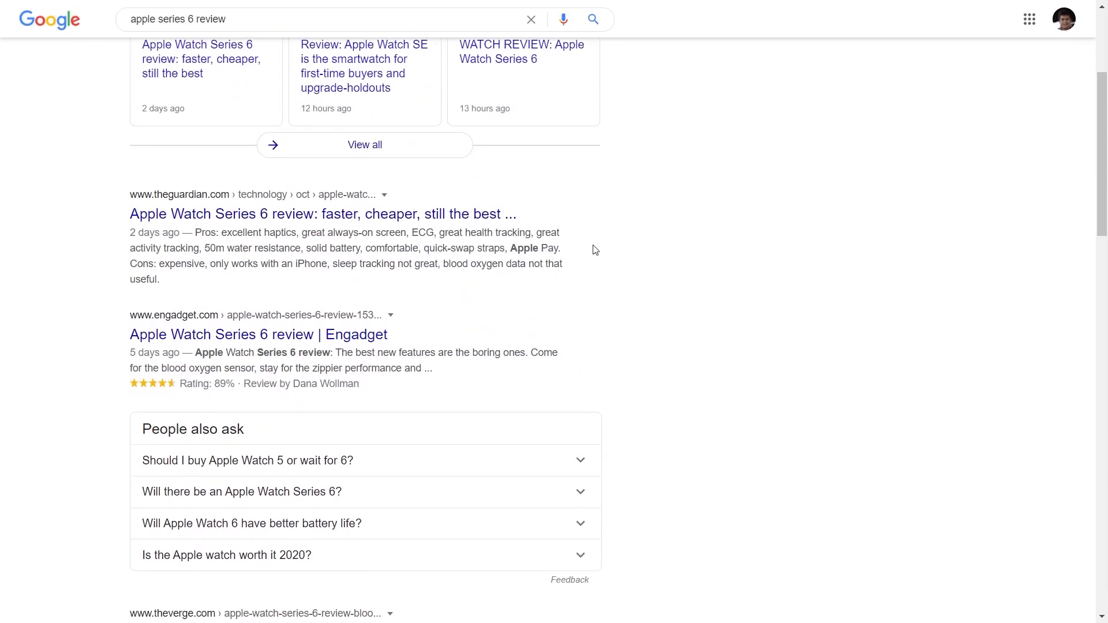
pyautogui.scroll(-12, 232, 372)
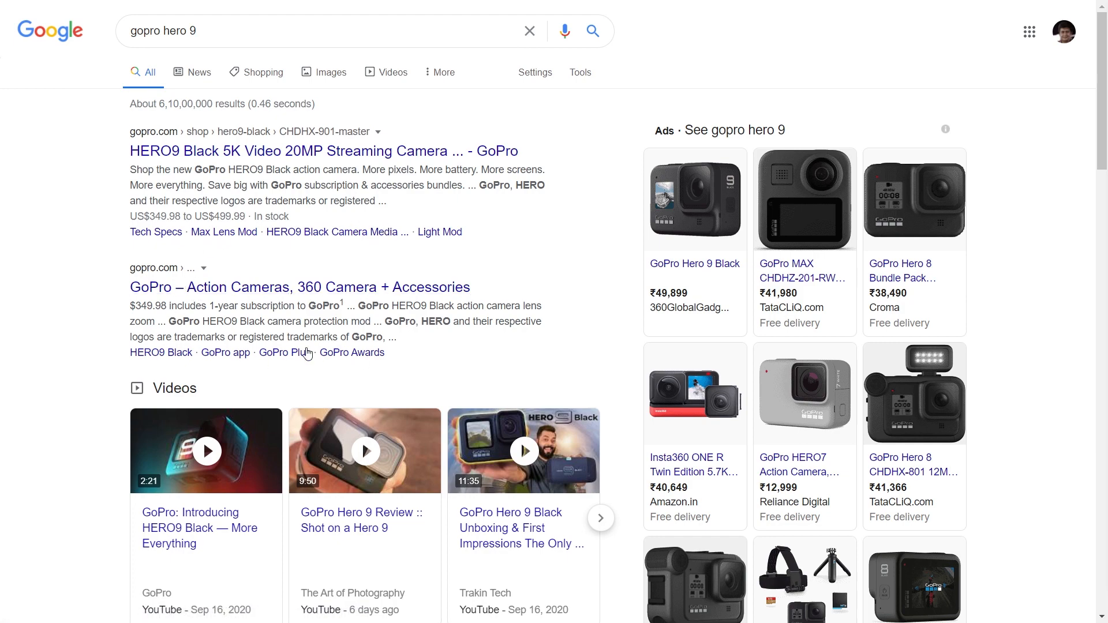
# Look through the "gopro hero 9" results for product details, videos, review ratings and community questions
pyautogui.scroll(-9, 306, 353)
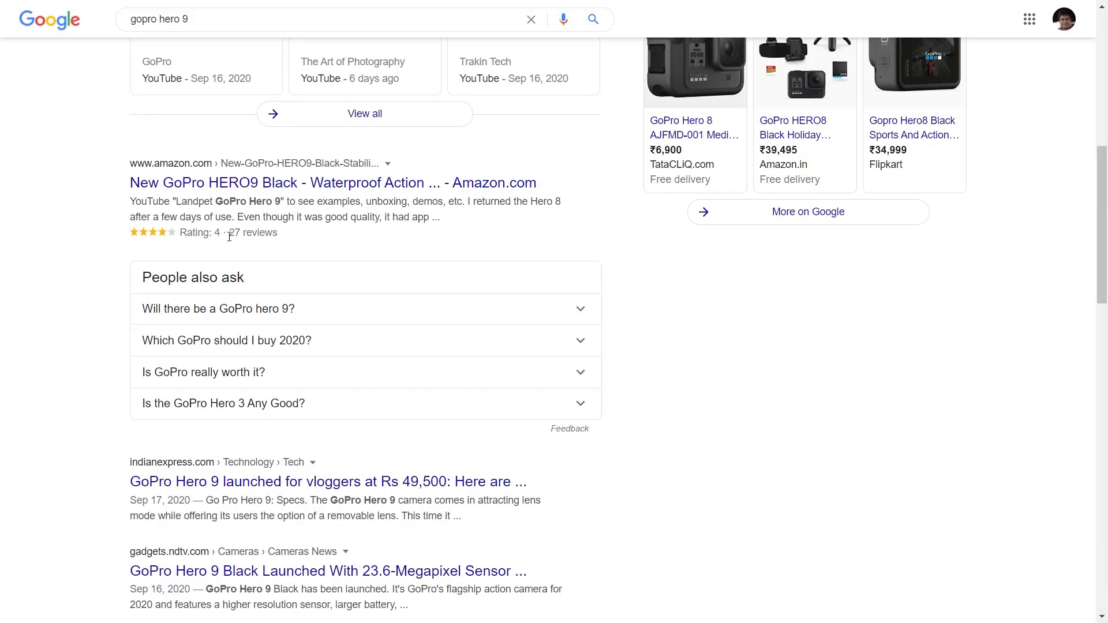
pyautogui.scroll(-9, 88, 243)
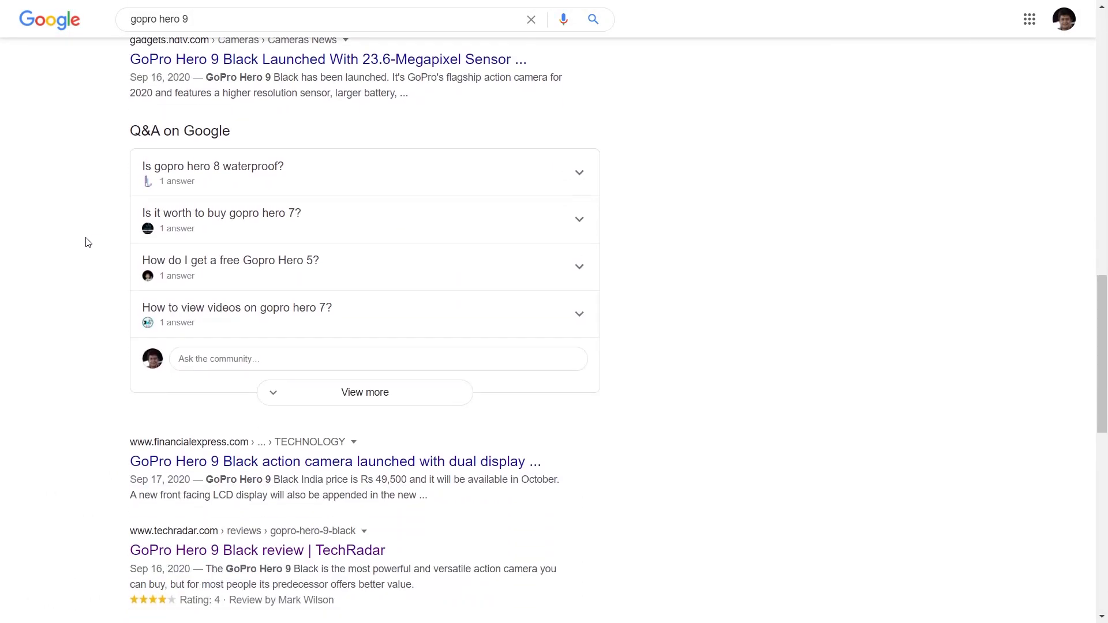
pyautogui.scroll(9, 58, 191)
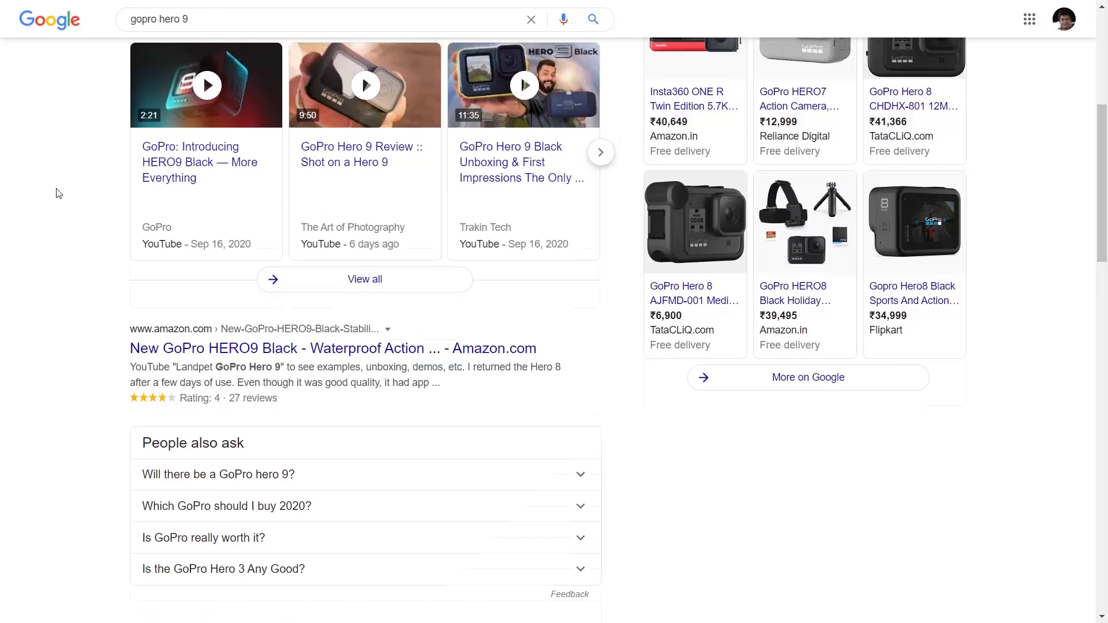
pyautogui.scroll(1, 58, 193)
pyautogui.scroll(2, 58, 193)
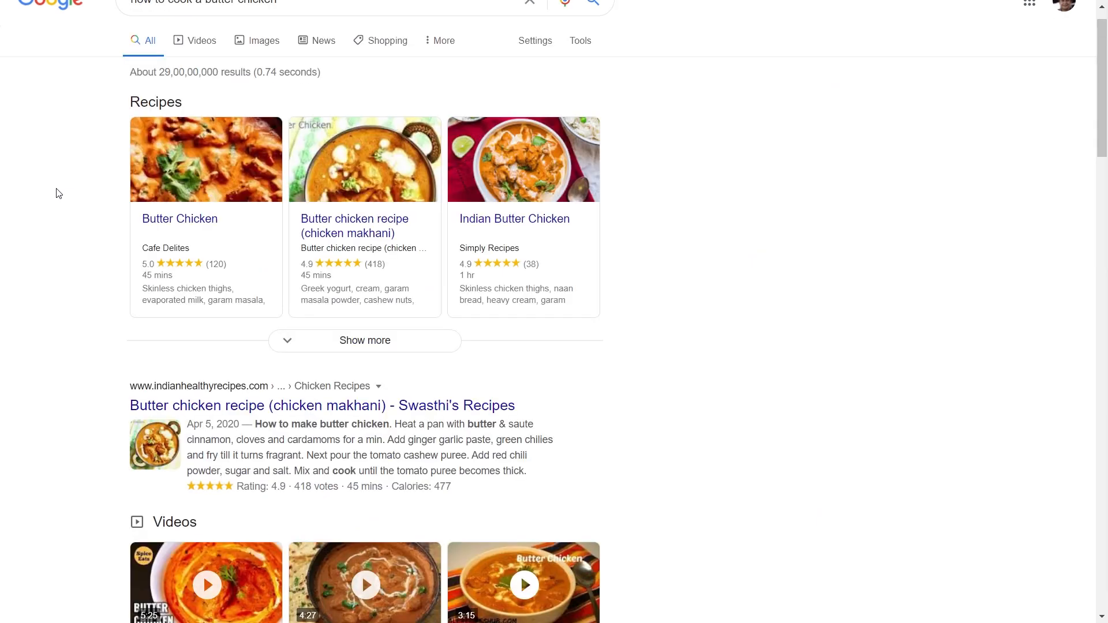
# Examine the "how to cook a butter chicken" results for recipe cards, ratings, cooking times, calories and videos
pyautogui.scroll(1, 58, 193)
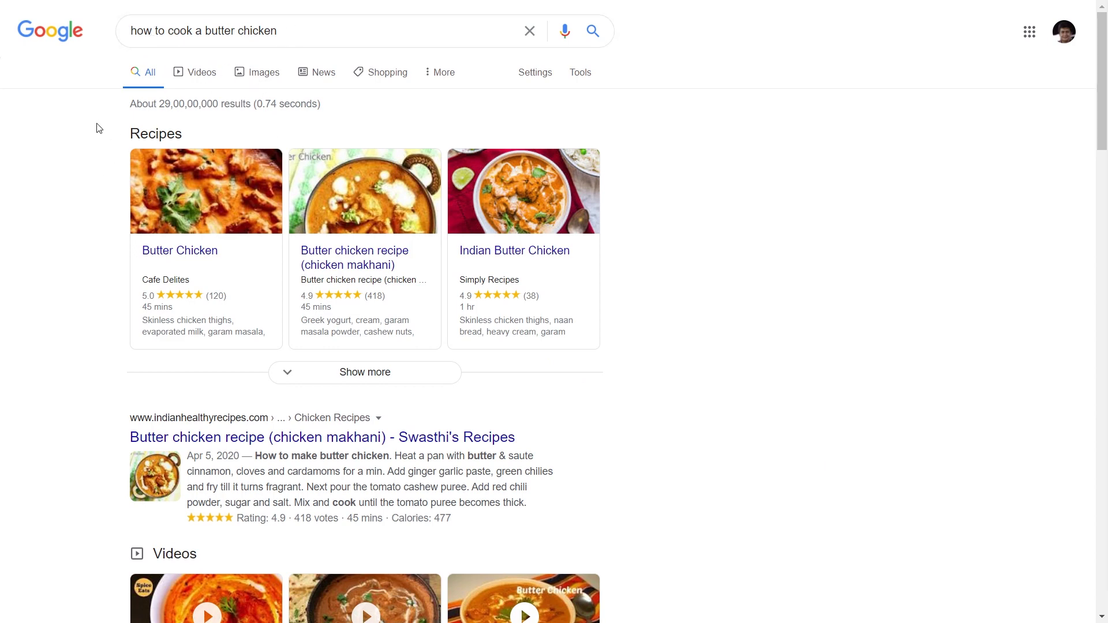
pyautogui.scroll(-2, 112, 210)
pyautogui.scroll(-2, 106, 199)
pyautogui.scroll(4, 101, 189)
pyautogui.scroll(-4, 618, 234)
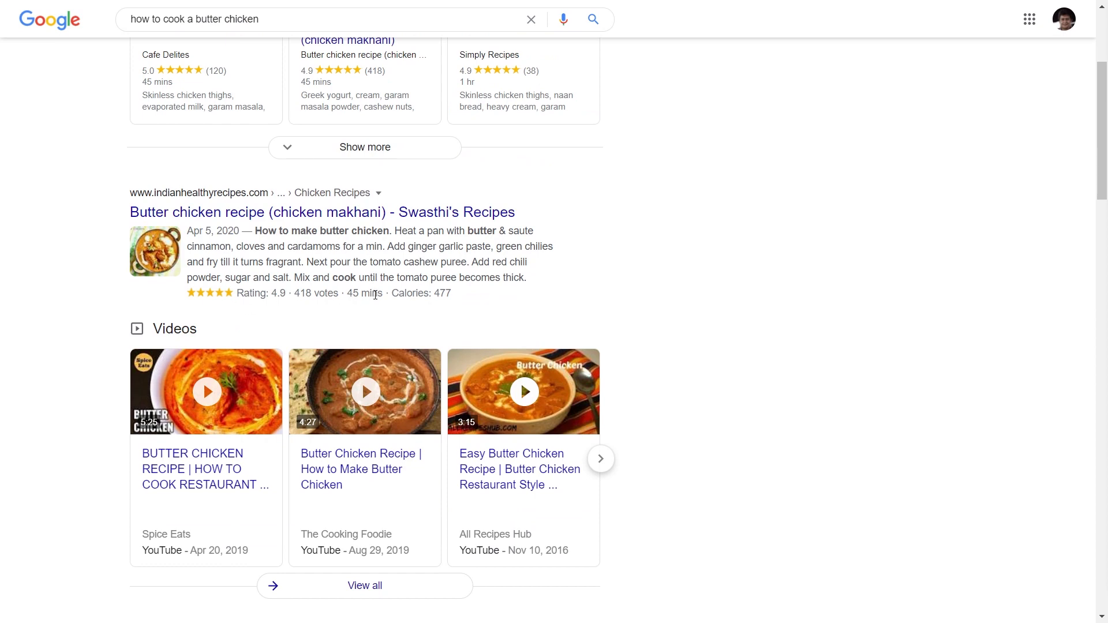
pyautogui.scroll(-2, 404, 297)
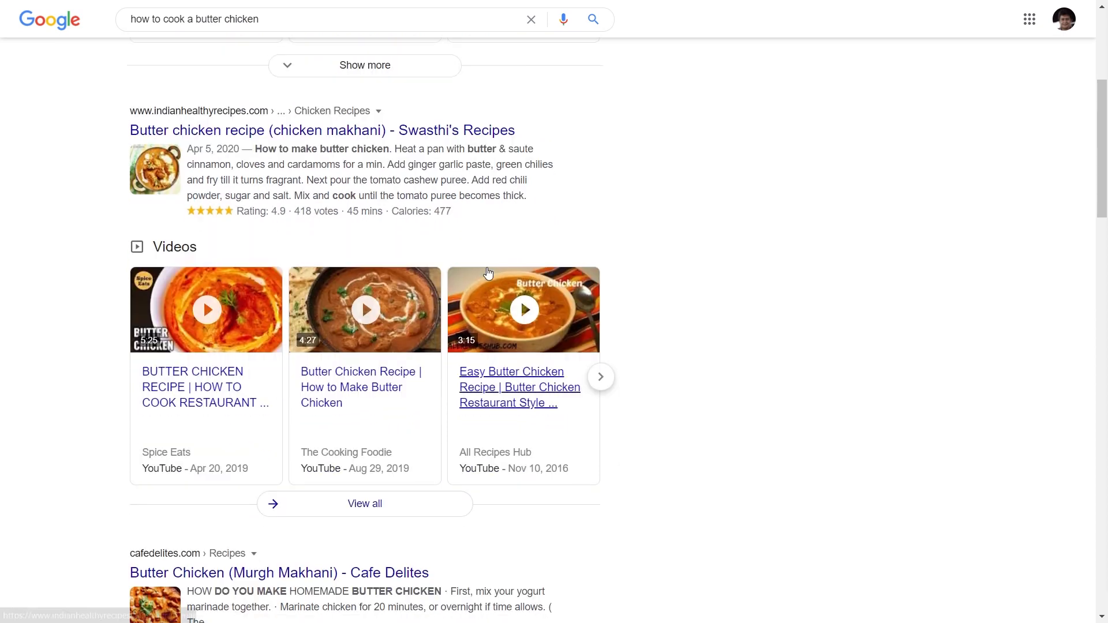
pyautogui.scroll(-9, 370, 264)
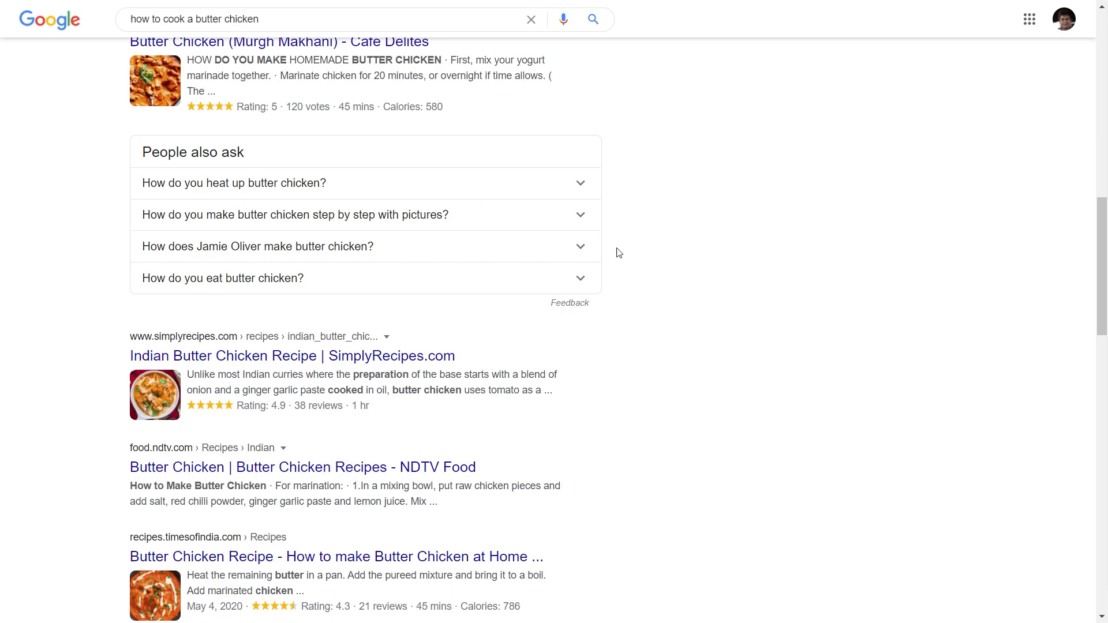
pyautogui.scroll(-2, 635, 254)
pyautogui.scroll(10, 642, 259)
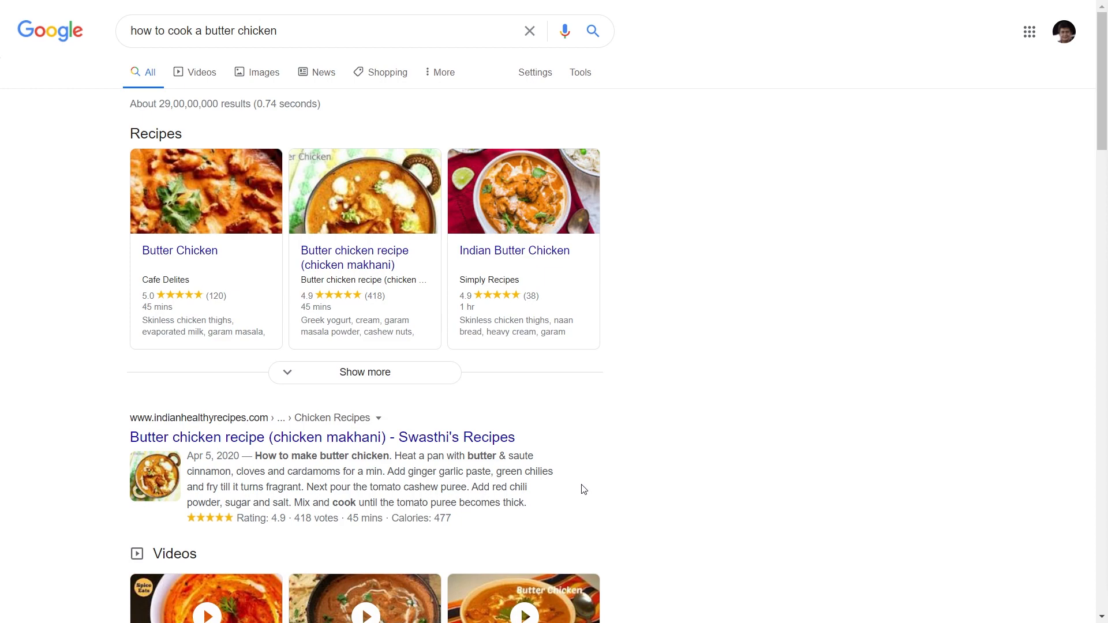
pyautogui.scroll(-5, 582, 487)
pyautogui.scroll(5, 552, 477)
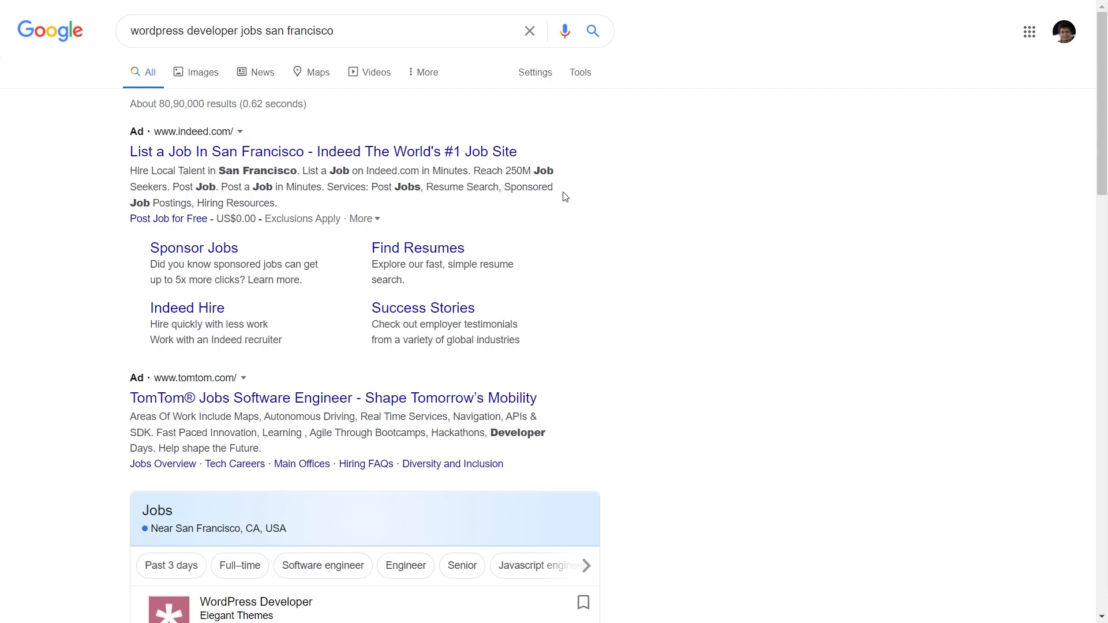
# Inspect the job listings for "wordpress developer jobs san francisco" and compare them with the butter chicken recipe results
pyautogui.scroll(-14, 565, 197)
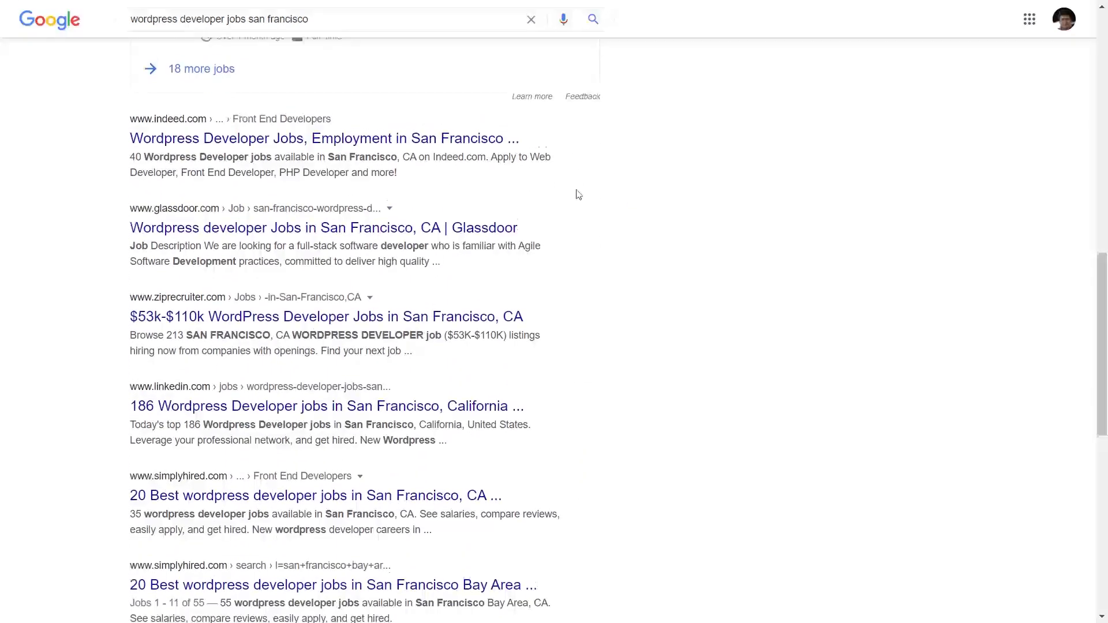
pyautogui.scroll(-8, 386, 220)
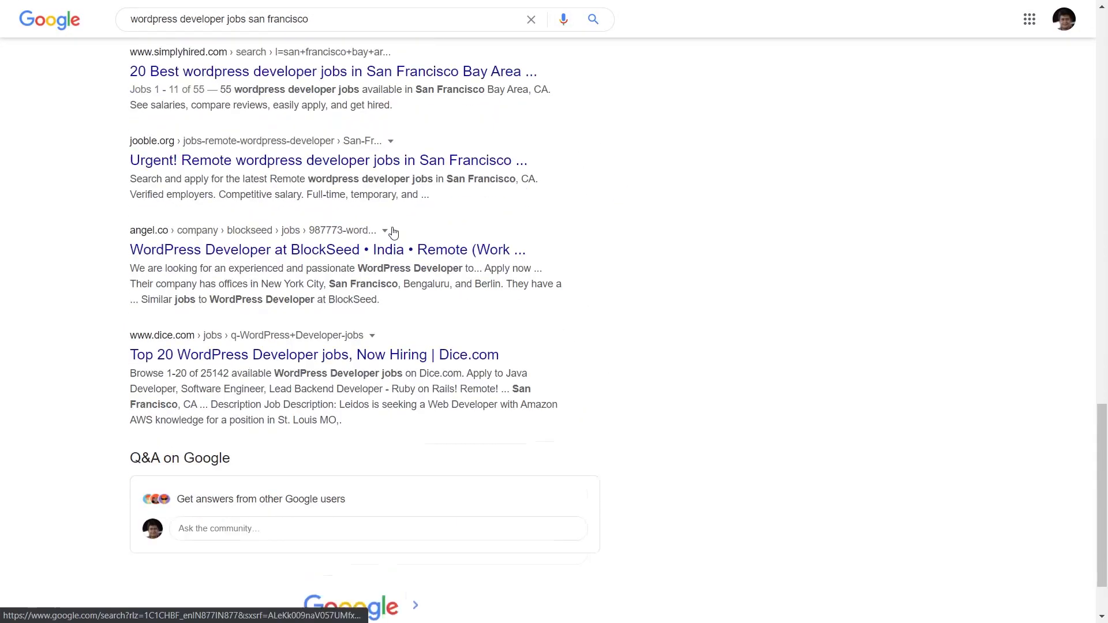
pyautogui.scroll(6, 594, 272)
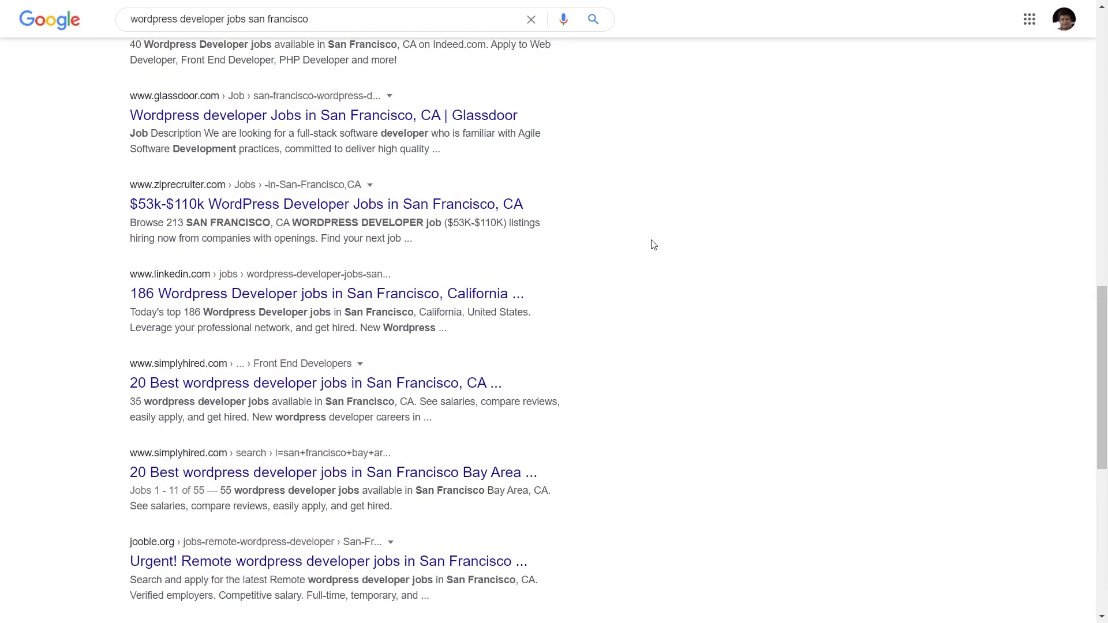
pyautogui.scroll(5, 524, 183)
pyautogui.scroll(-4, 354, 267)
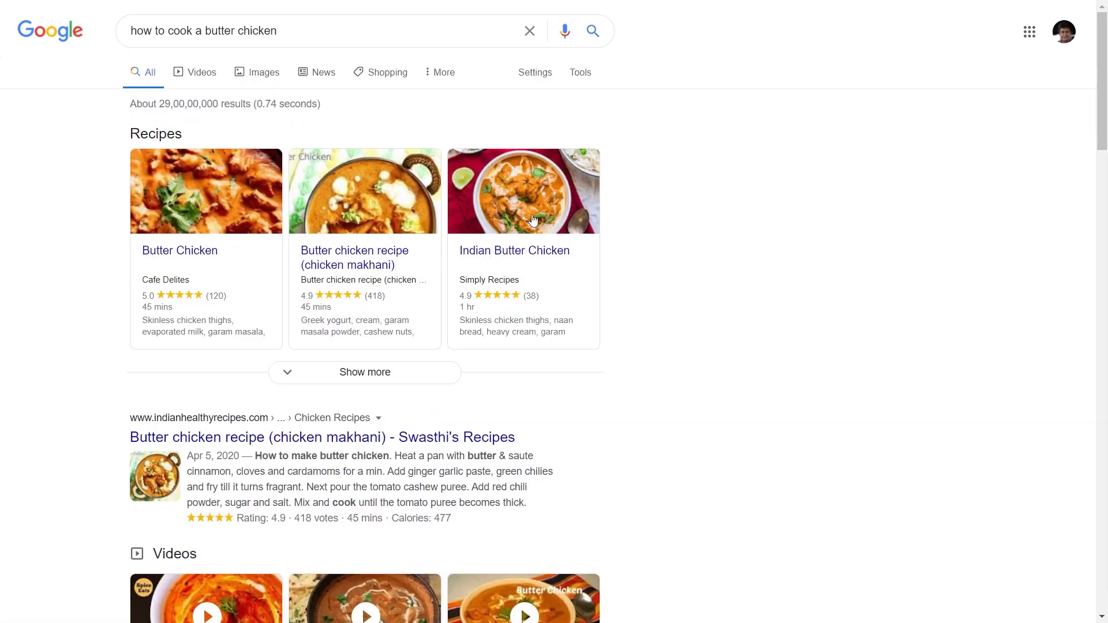
pyautogui.scroll(-15, 612, 262)
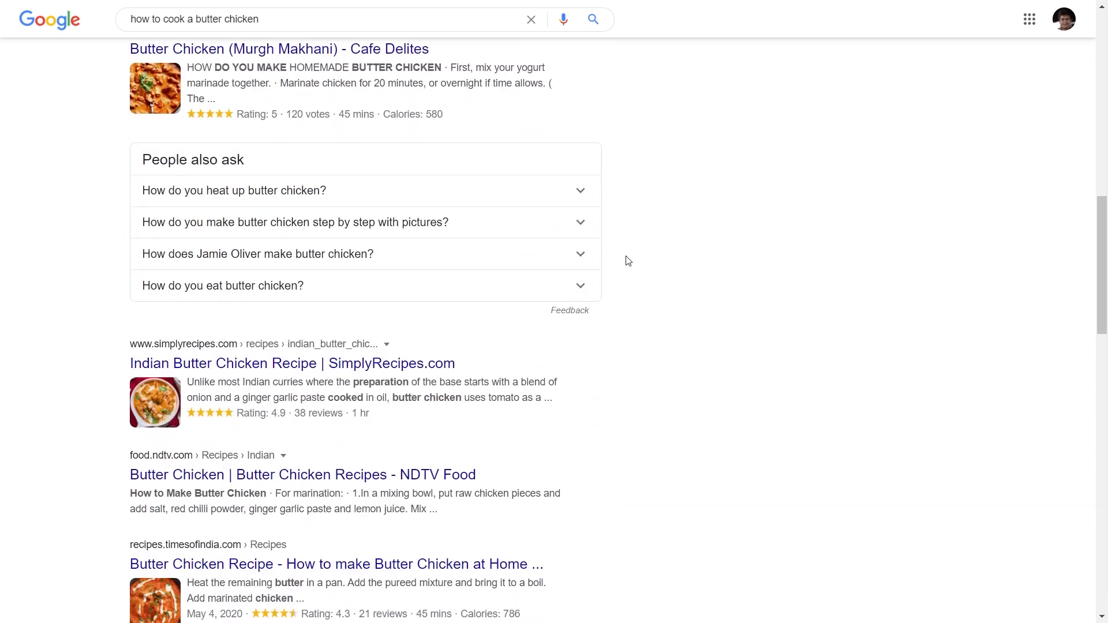
pyautogui.scroll(-2, 628, 261)
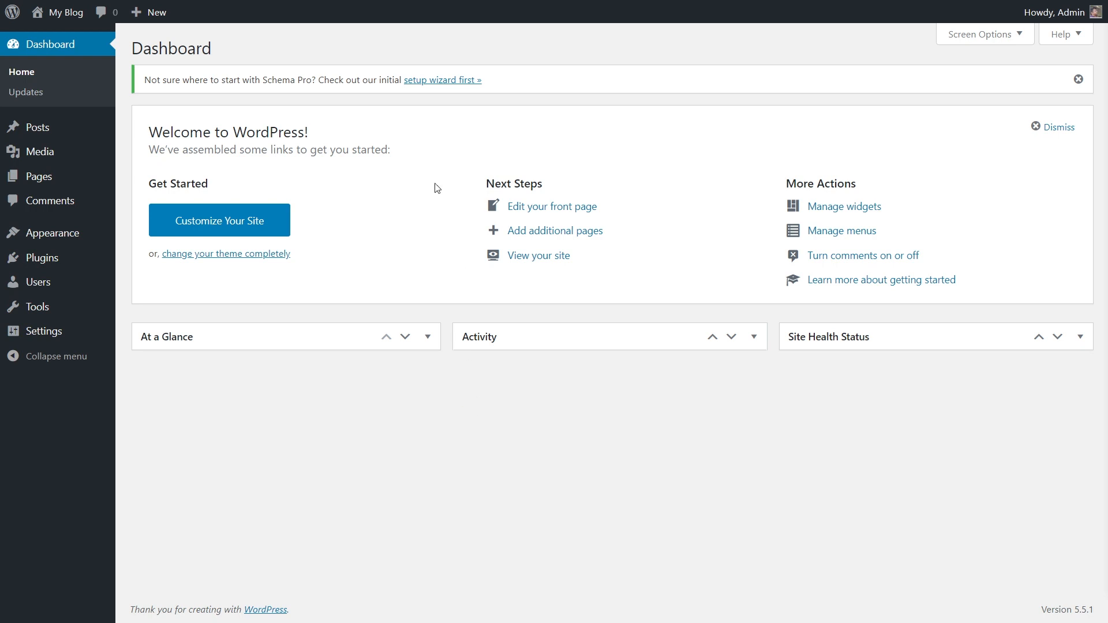
# Start the Schema Pro setup wizard and save the general settings with Personal Website as what the website represents
pyautogui.click(437, 81)
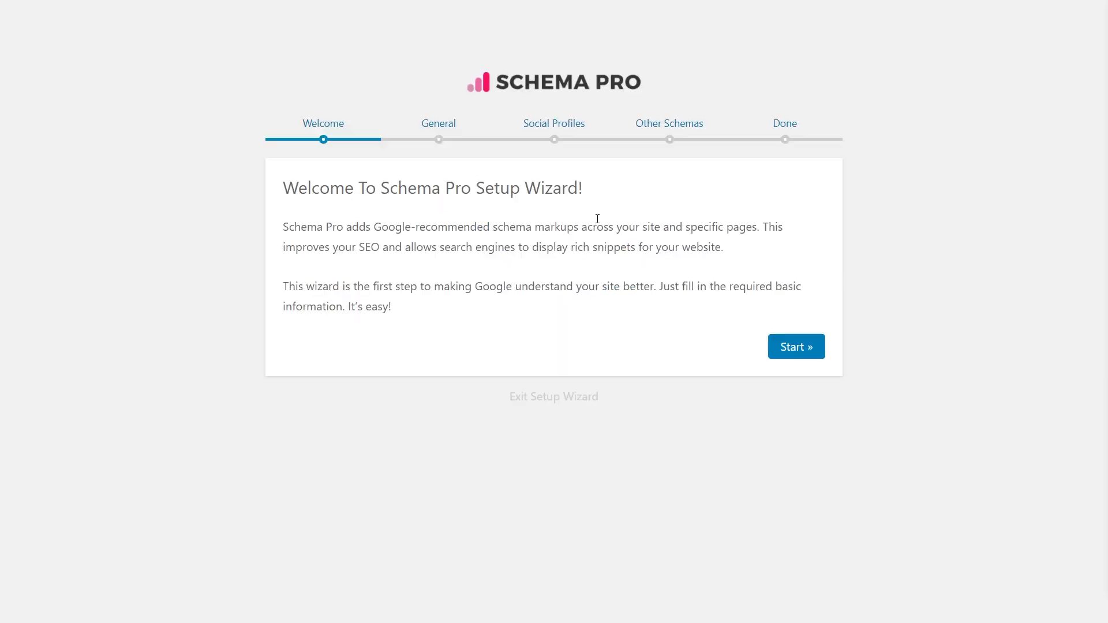
pyautogui.click(777, 347)
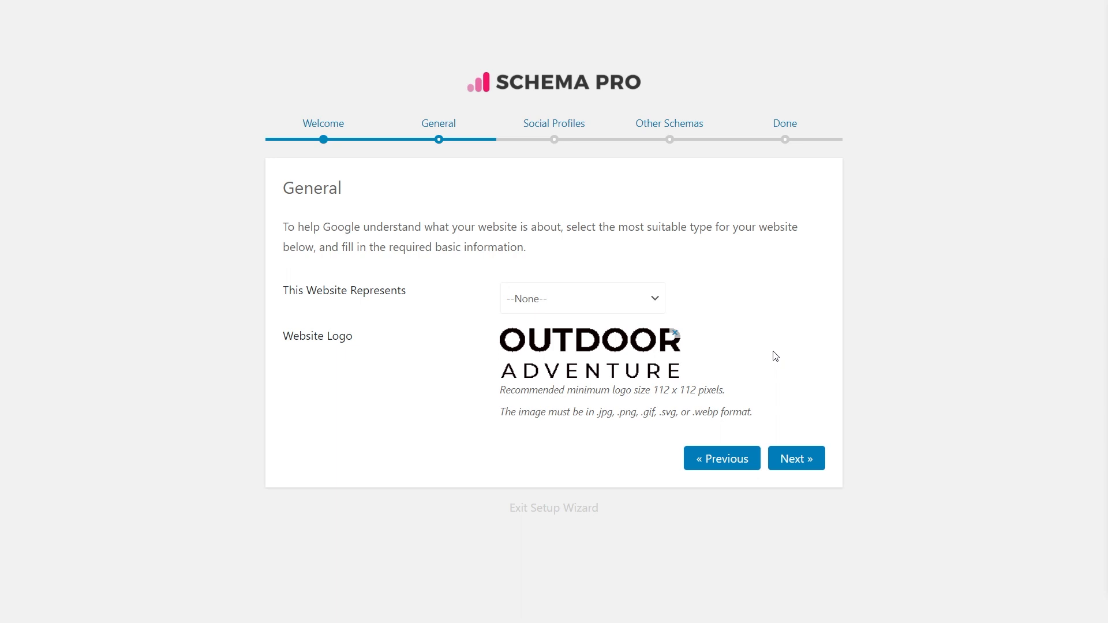
pyautogui.click(634, 301)
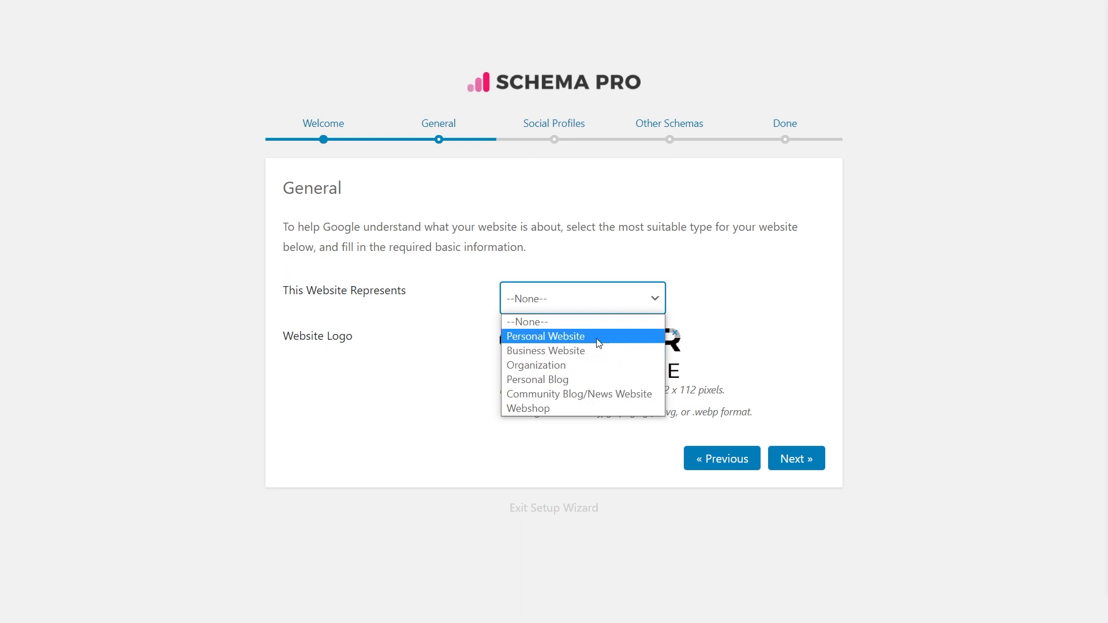
pyautogui.click(580, 336)
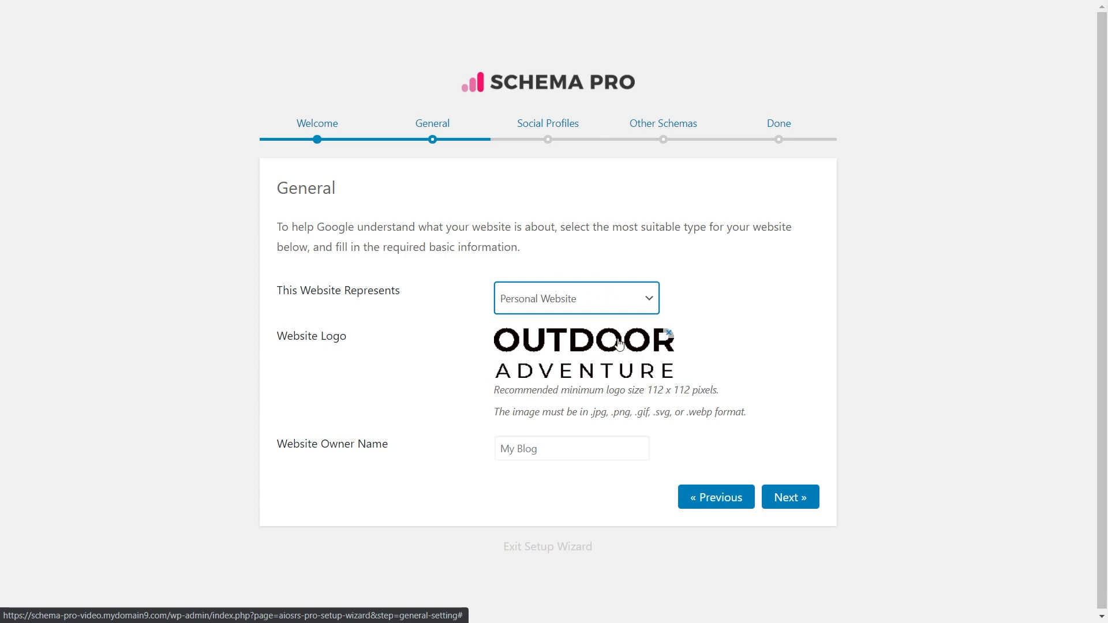
pyautogui.click(789, 504)
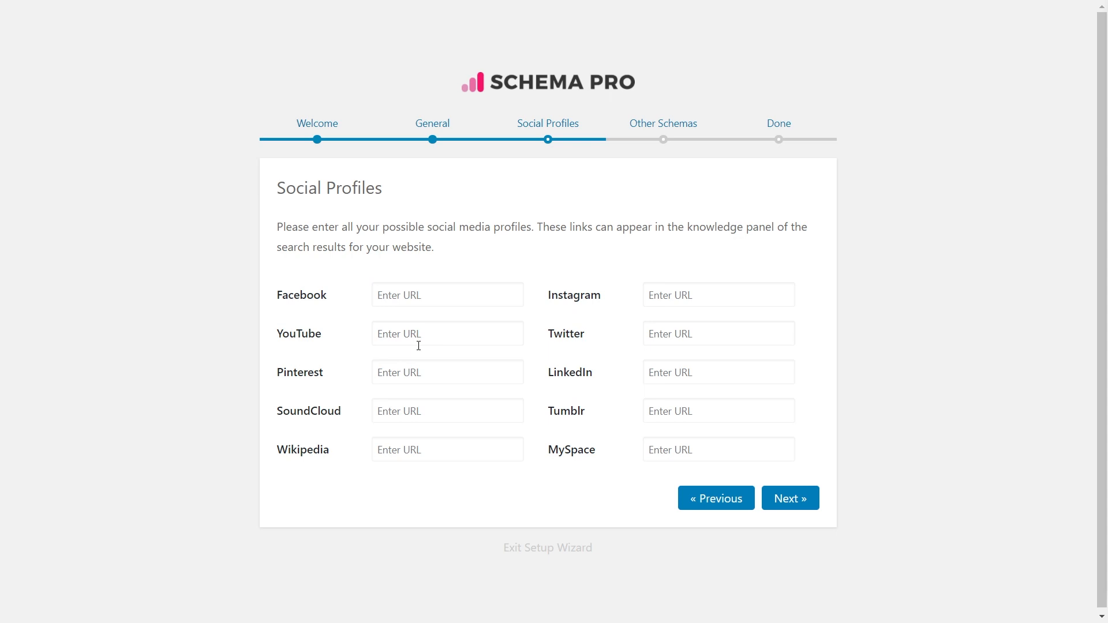
# Complete the Social Profiles and Other Schemas pages of the wizard, keeping SiteLinks Search Box and Breadcrumbs enabled
pyautogui.click(780, 497)
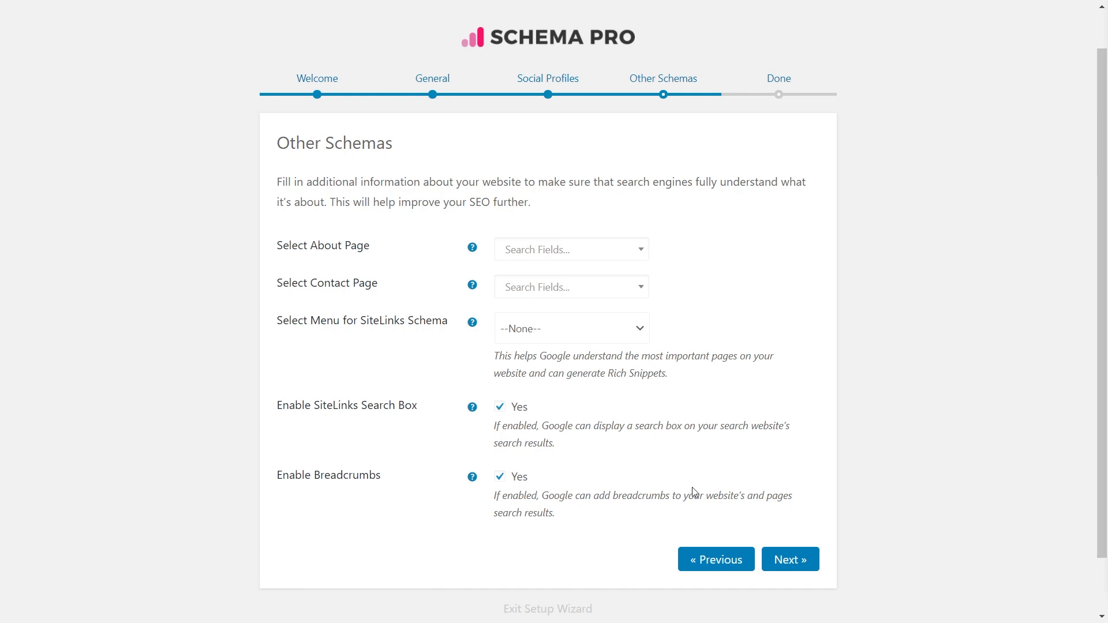
pyautogui.click(786, 559)
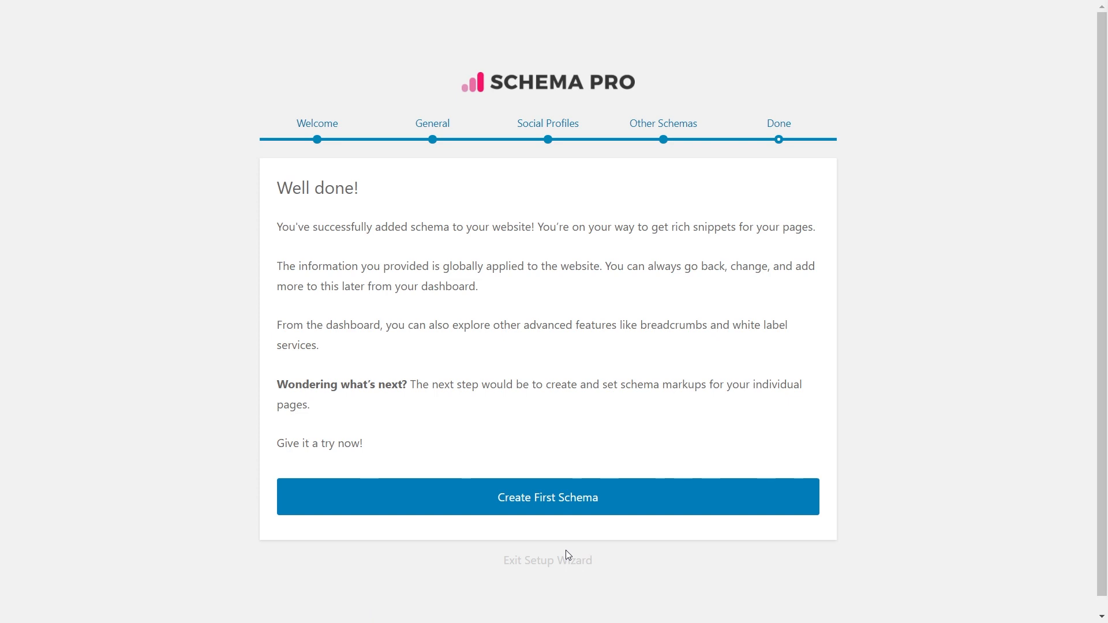
# Begin creating the first schema, choose Article as its type and proceed to setting its target pages
pyautogui.click(575, 500)
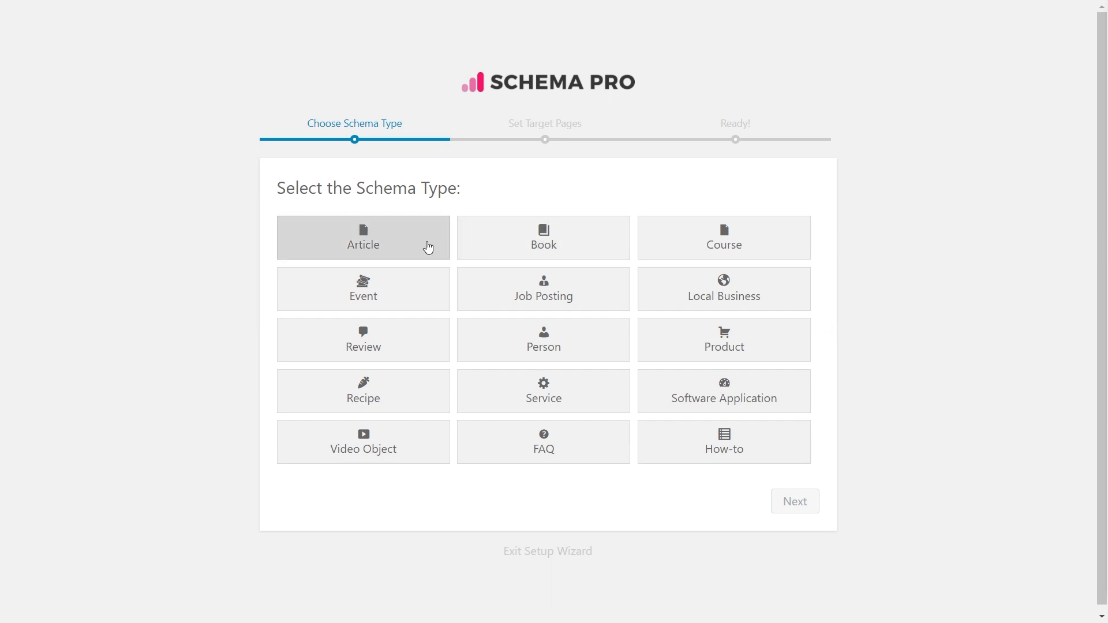
pyautogui.click(403, 249)
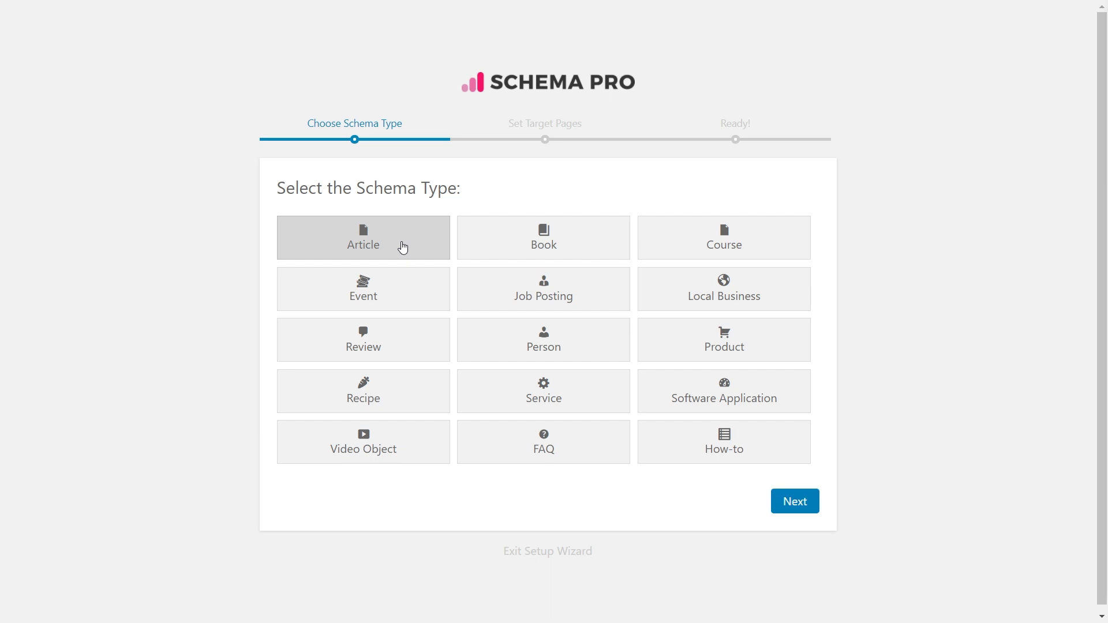
pyautogui.click(785, 504)
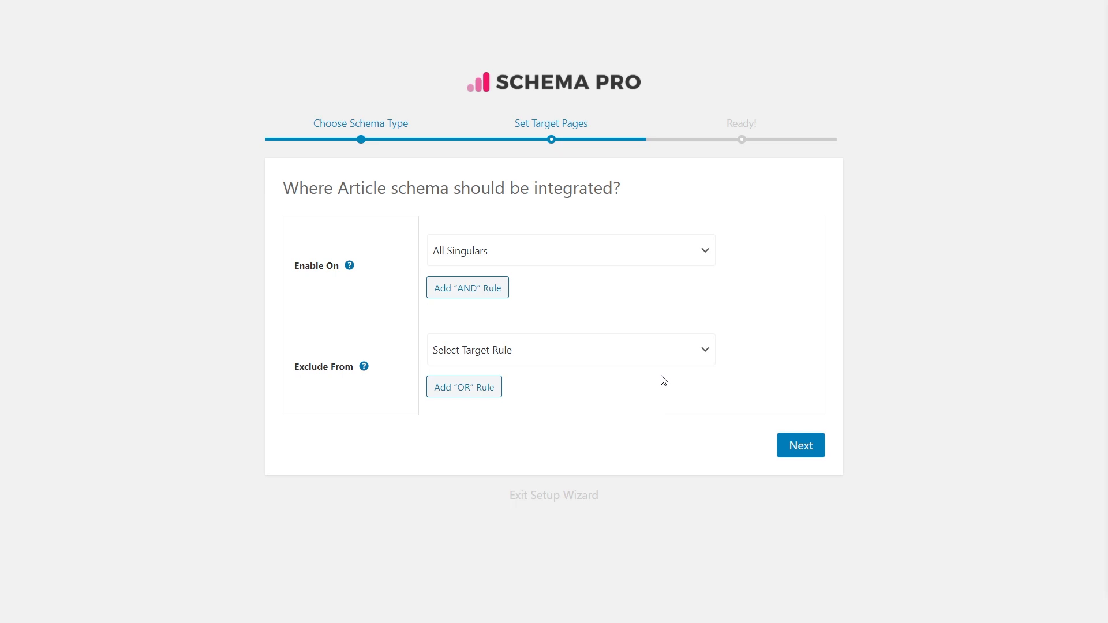
# Try enabling the Article schema on Specific Pages / Posts / Archives etc., and set the target back to All Singulars
pyautogui.click(710, 261)
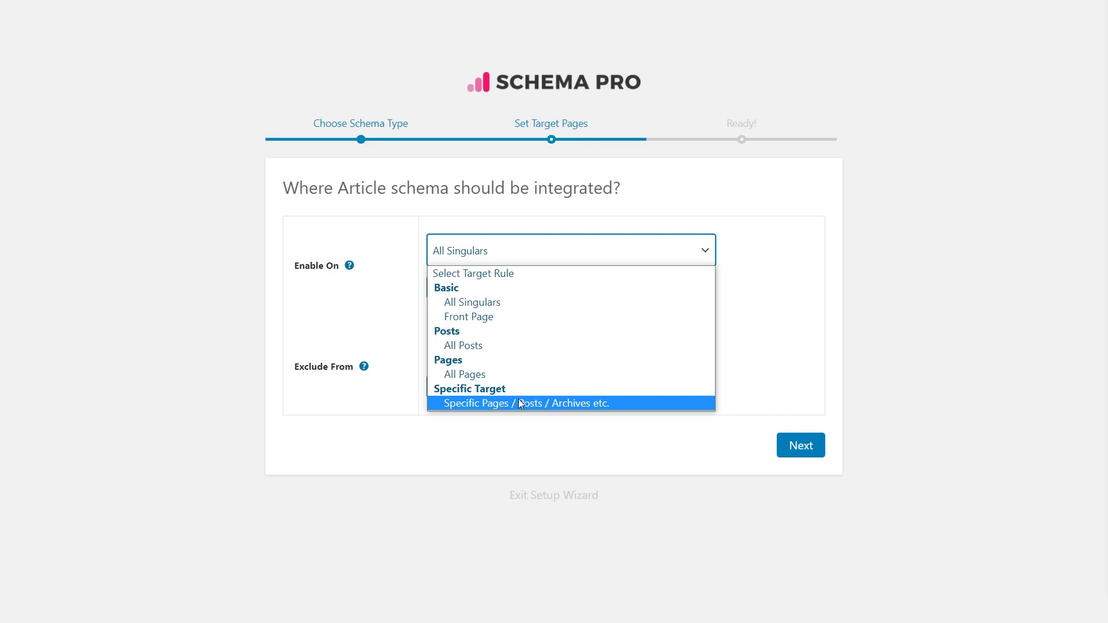
pyautogui.click(600, 405)
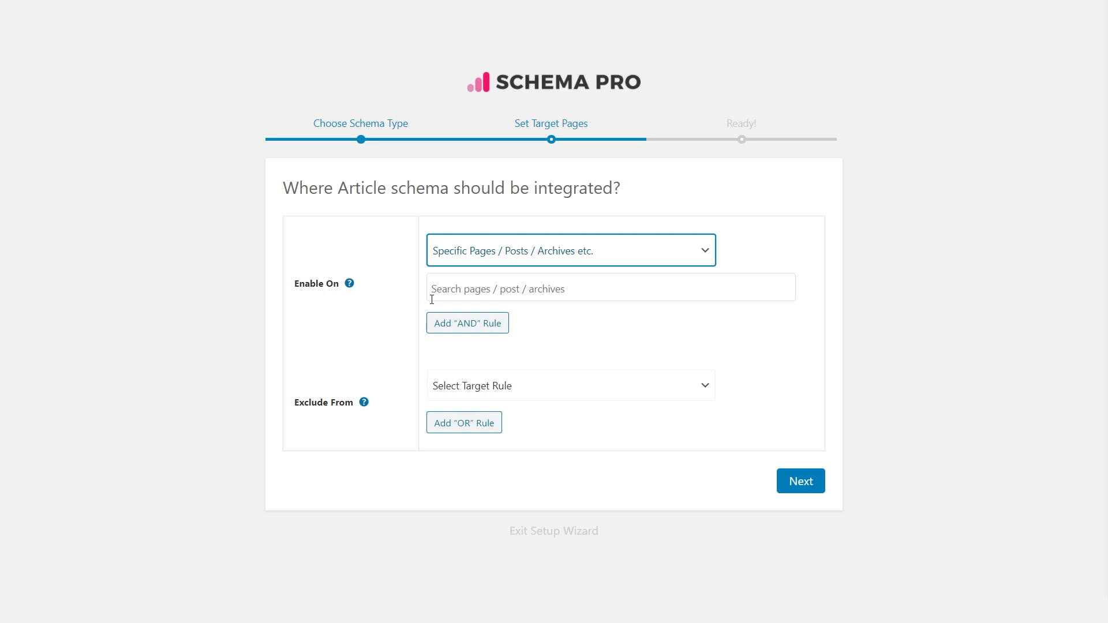
pyautogui.click(604, 262)
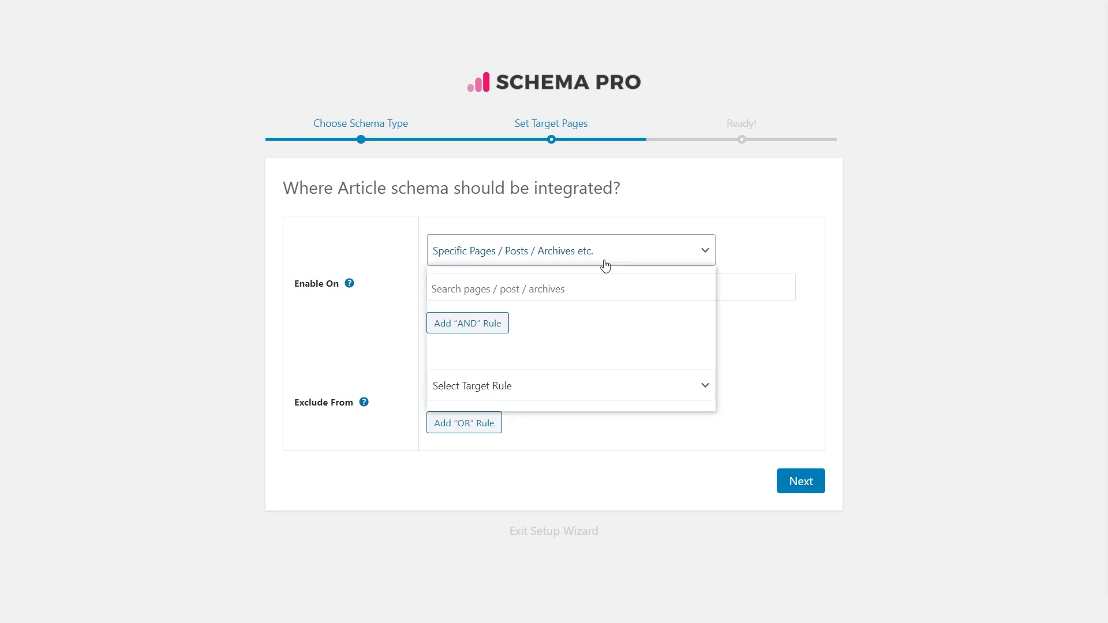
pyautogui.click(560, 303)
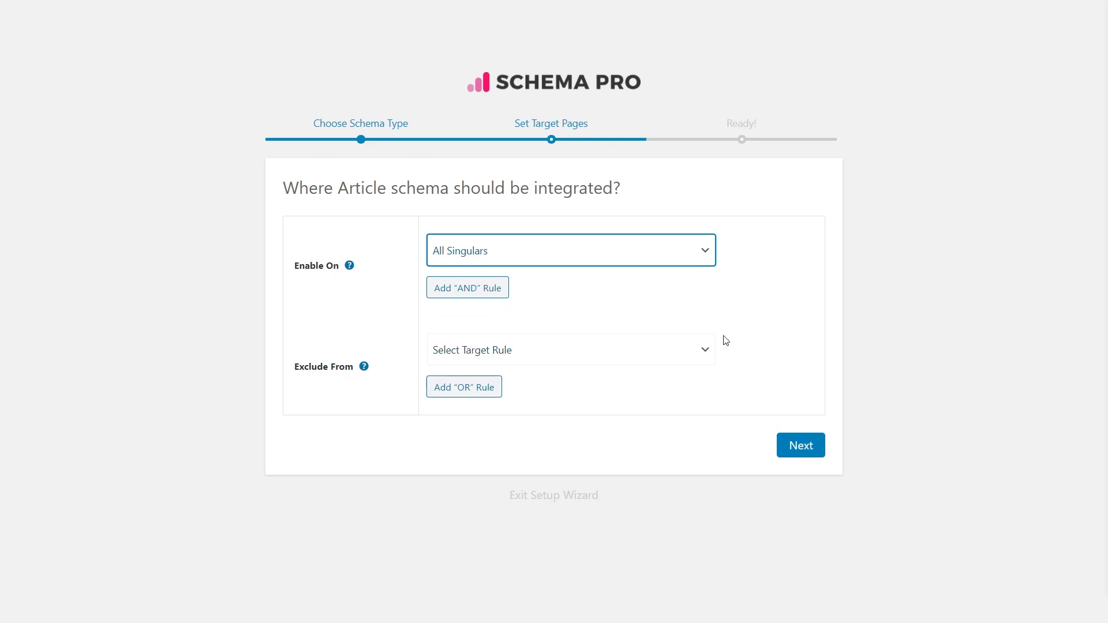
# Complete the Article schema setup with All Singulars as its target and review the schema's location rules and field mappings
pyautogui.click(803, 444)
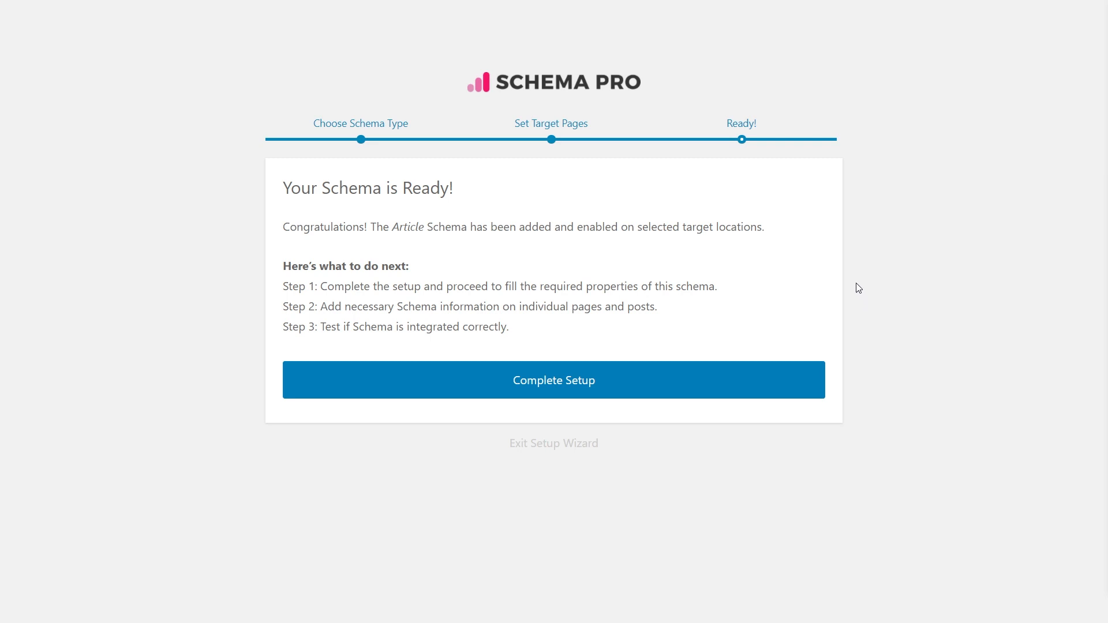
pyautogui.click(564, 381)
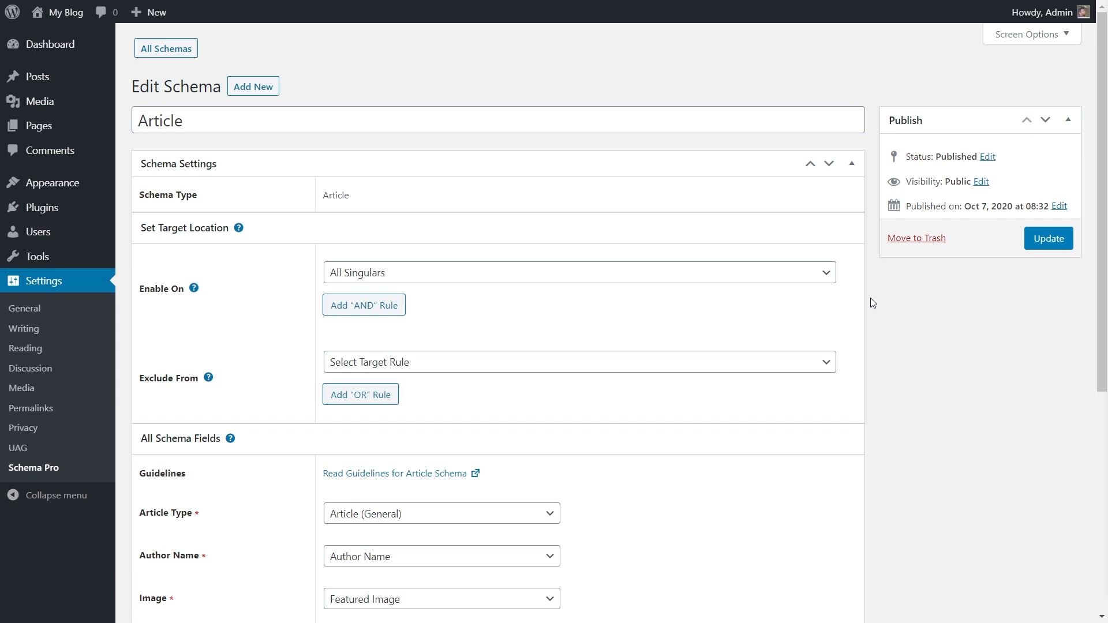
pyautogui.scroll(-5, 871, 301)
pyautogui.scroll(5, 871, 300)
pyautogui.scroll(-5, 534, 271)
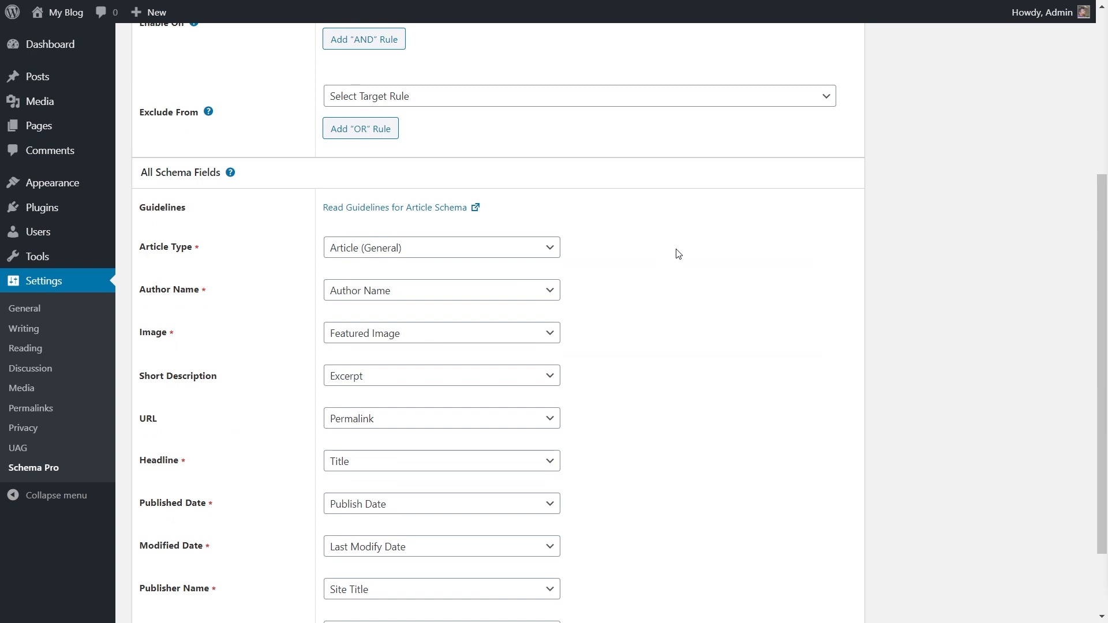
pyautogui.scroll(-2, 677, 250)
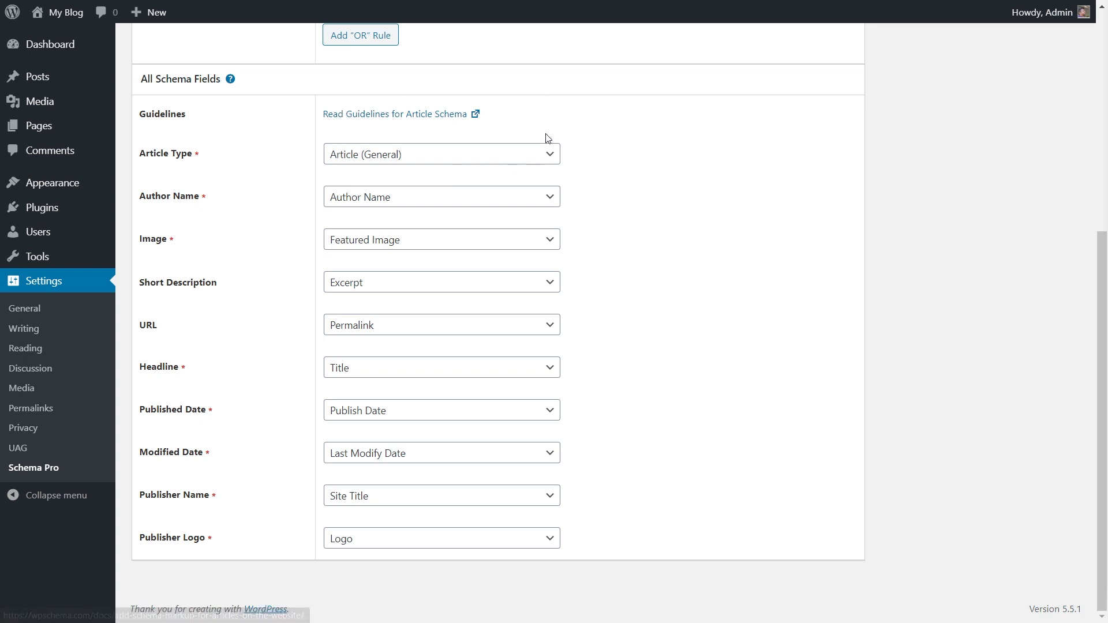
# Read the Article schema guidelines, examining the table that explains the fields, and return to the schema's field settings
pyautogui.click(386, 115)
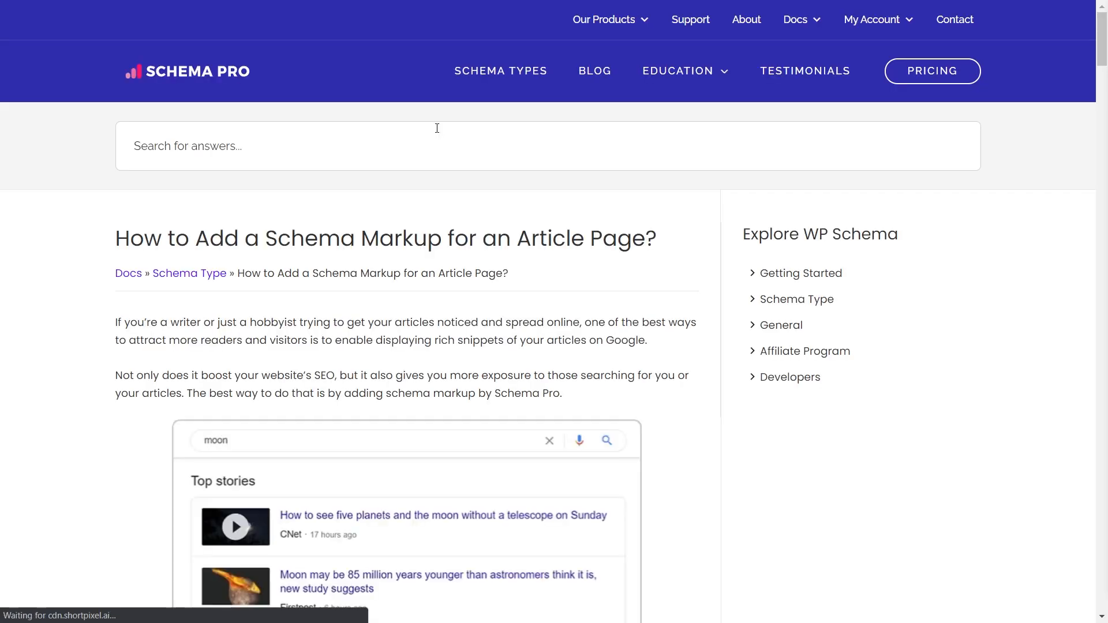
pyautogui.scroll(-4, 439, 138)
pyautogui.scroll(-15, 439, 141)
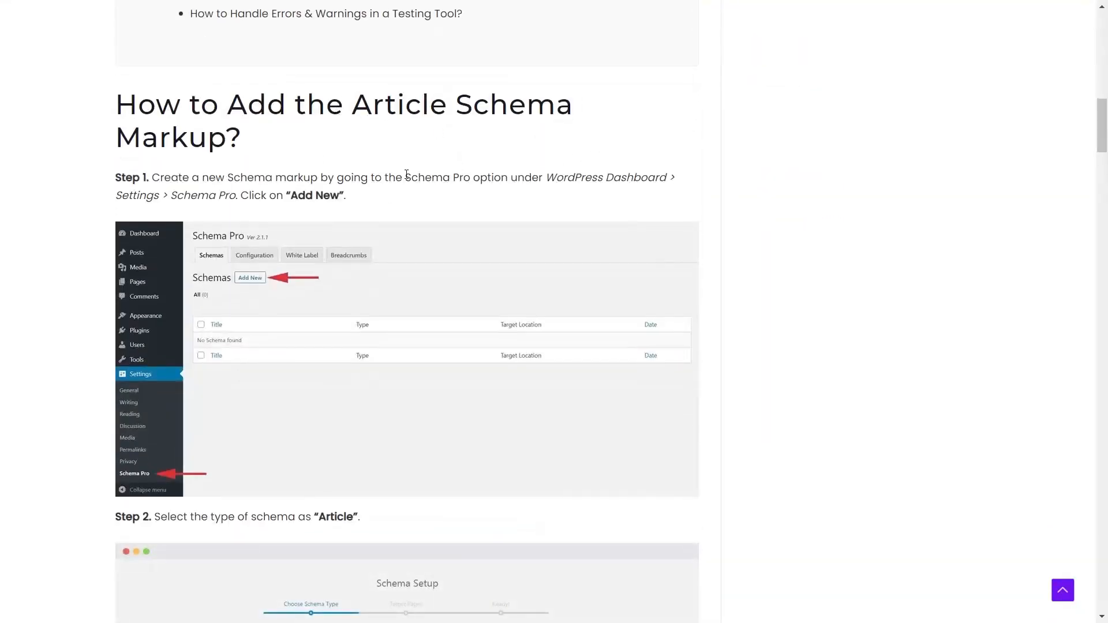
pyautogui.scroll(-20, 407, 176)
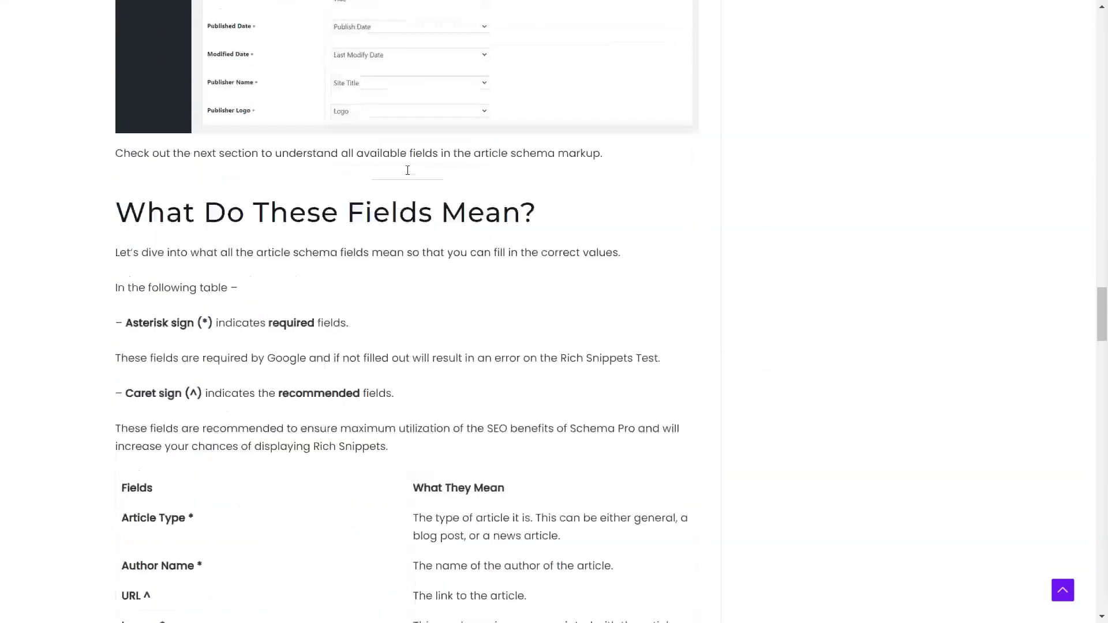
pyautogui.scroll(-4, 407, 170)
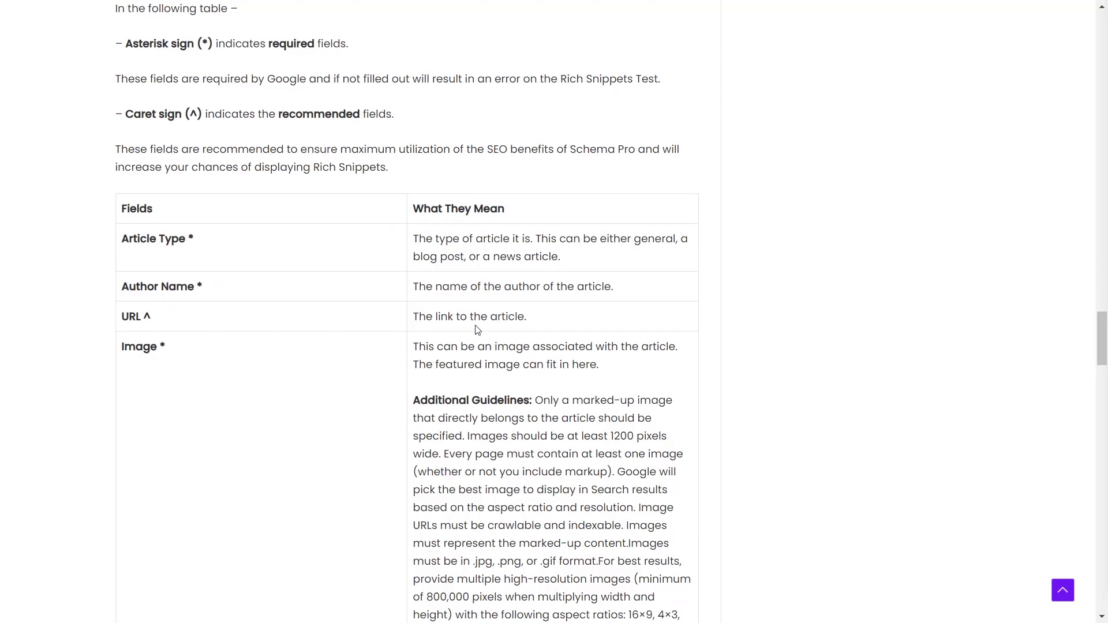
pyautogui.scroll(-10, 478, 330)
pyautogui.scroll(12, 479, 326)
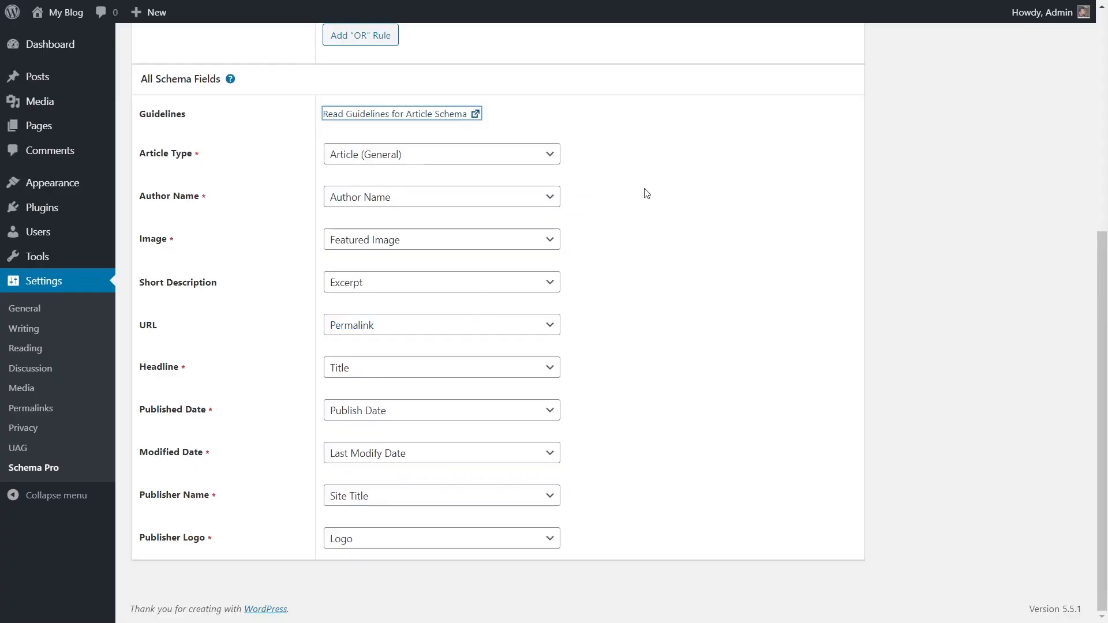
pyautogui.click(619, 204)
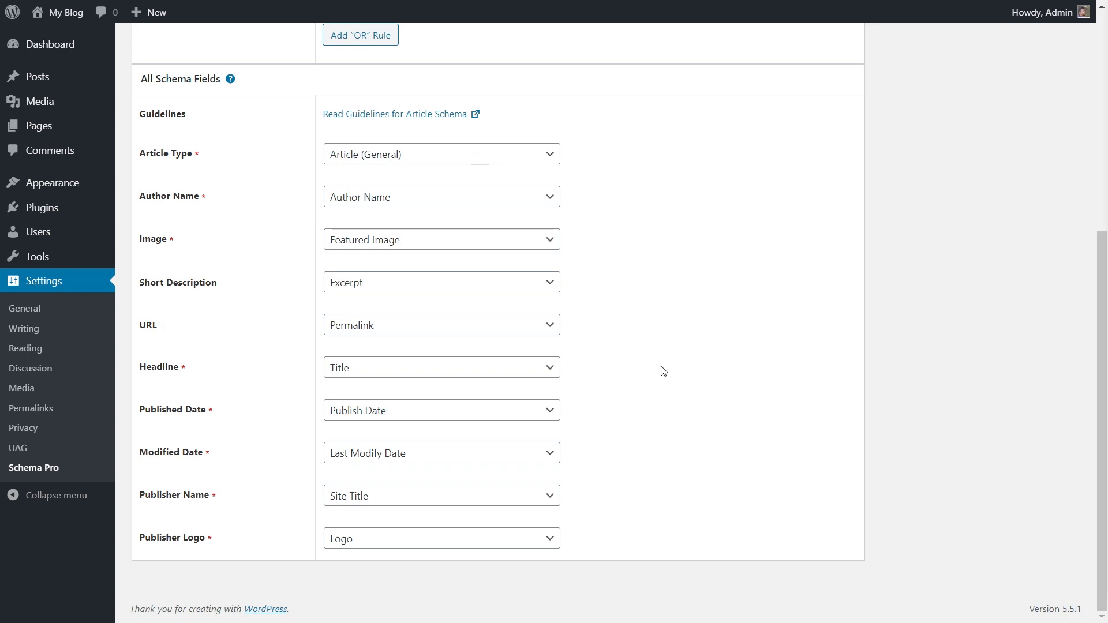
# Update the Article schema and go back to the list of all schemas
pyautogui.scroll(6, 664, 371)
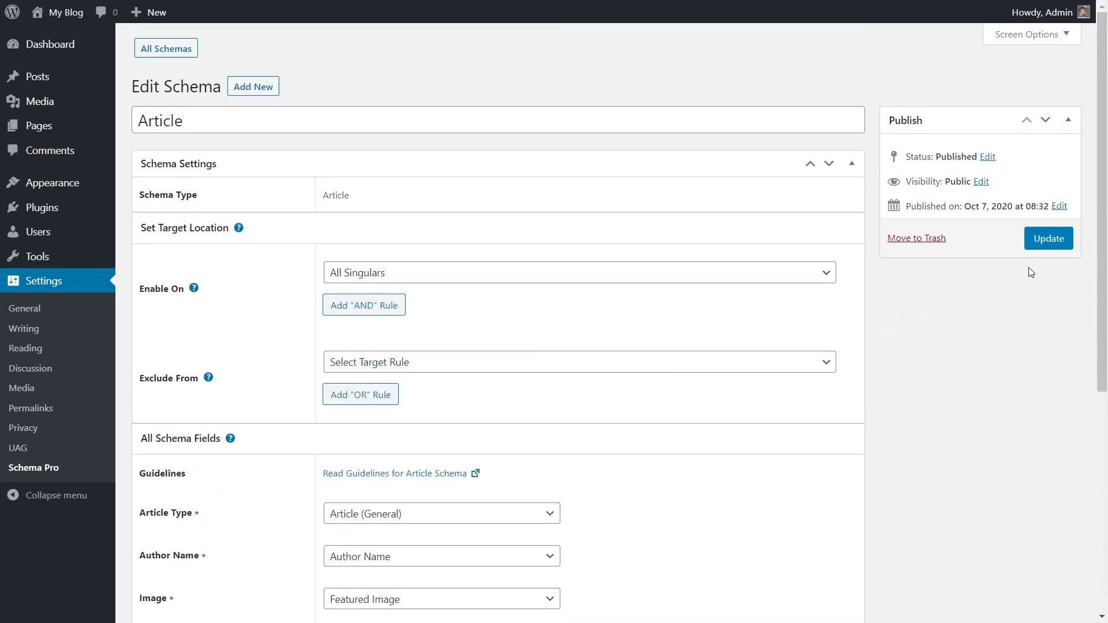
pyautogui.click(1049, 239)
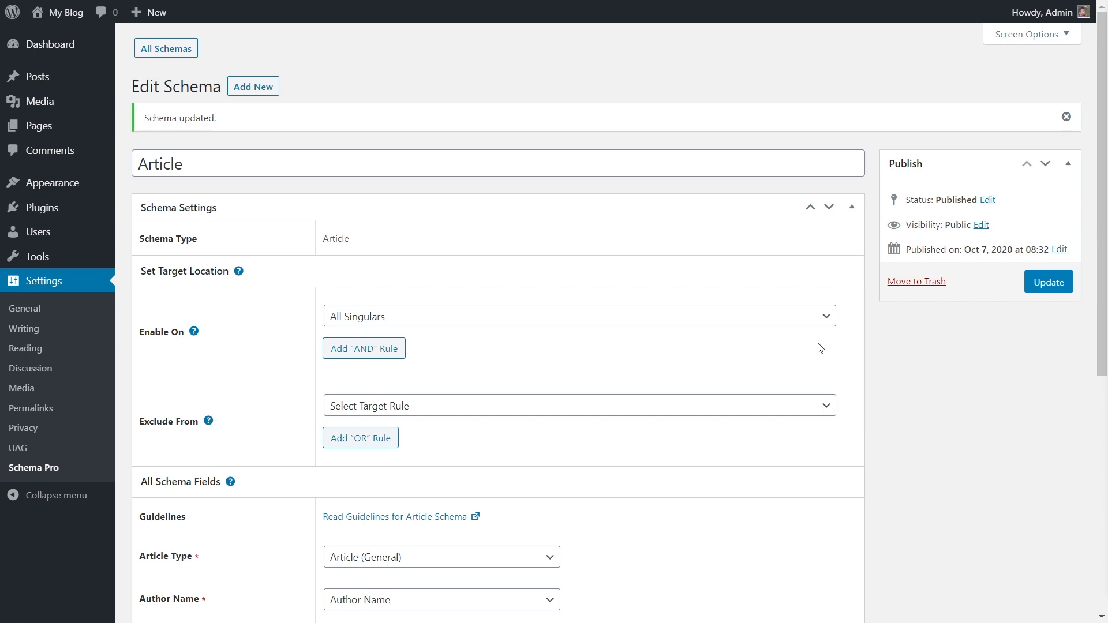
pyautogui.click(179, 53)
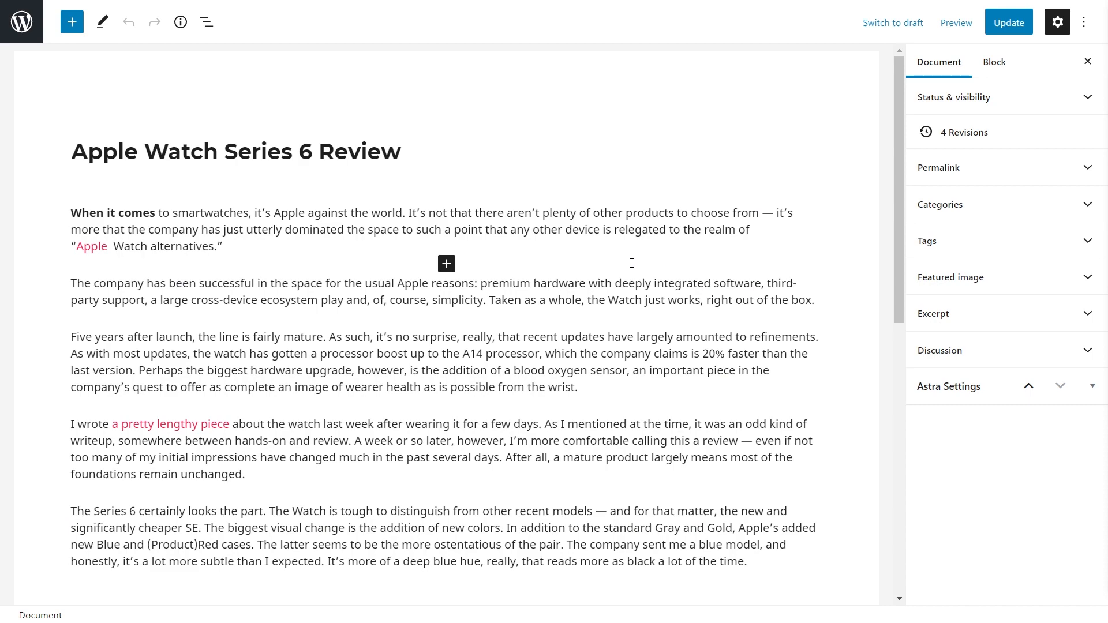
# Examine the "Apple Watch Series 6 Review" post's content, its featured image and its Schema Pro - Article fields
pyautogui.scroll(-5, 639, 242)
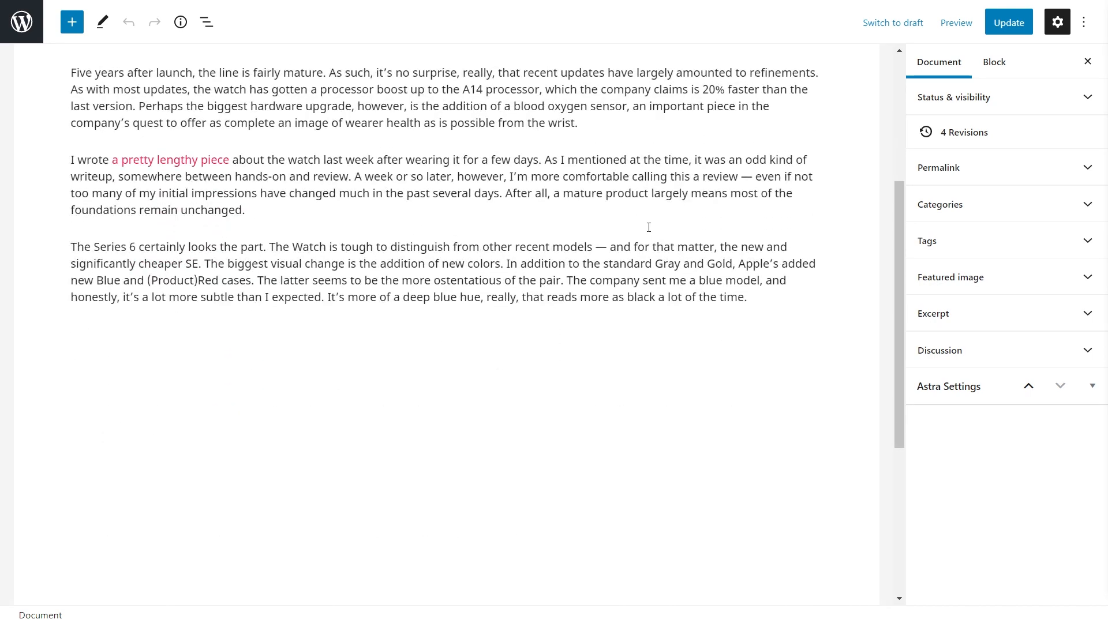
pyautogui.scroll(5, 649, 228)
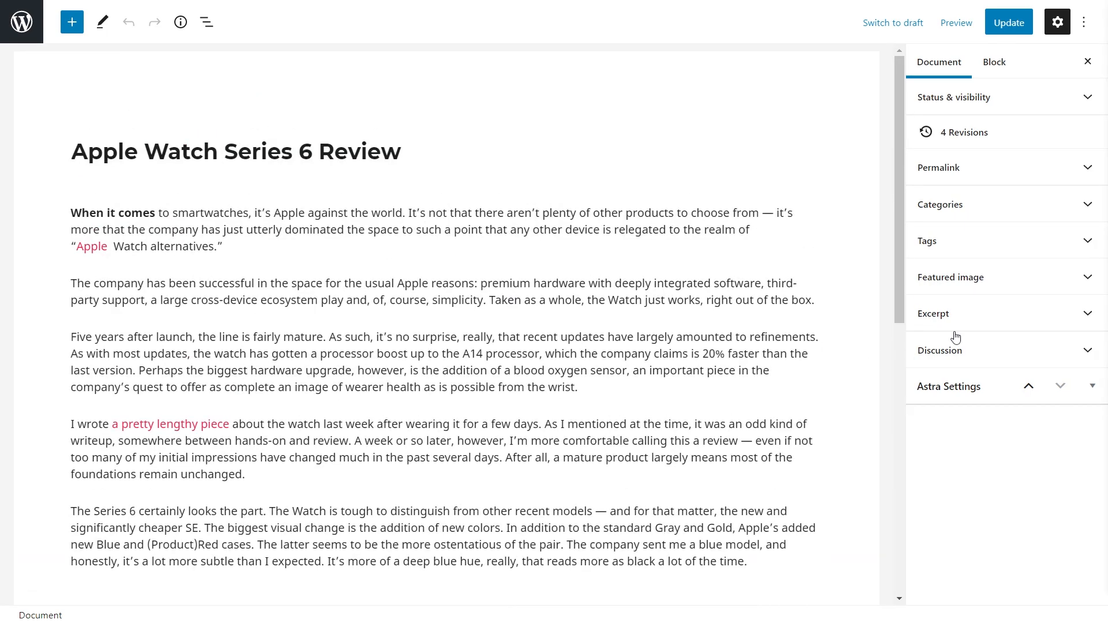
pyautogui.click(1002, 290)
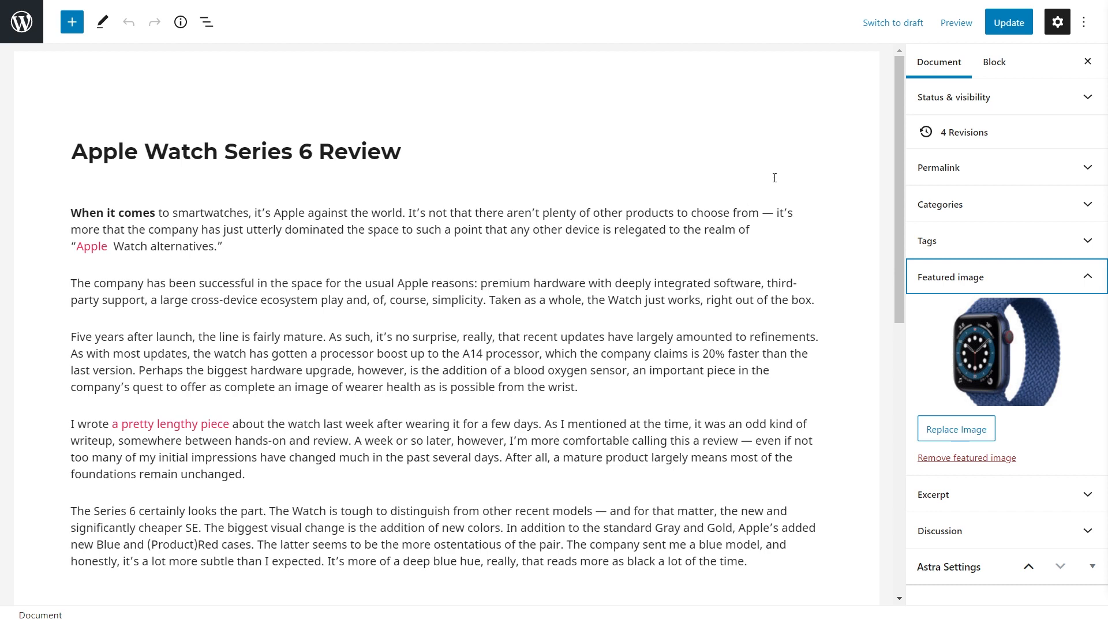
pyautogui.scroll(-10, 775, 178)
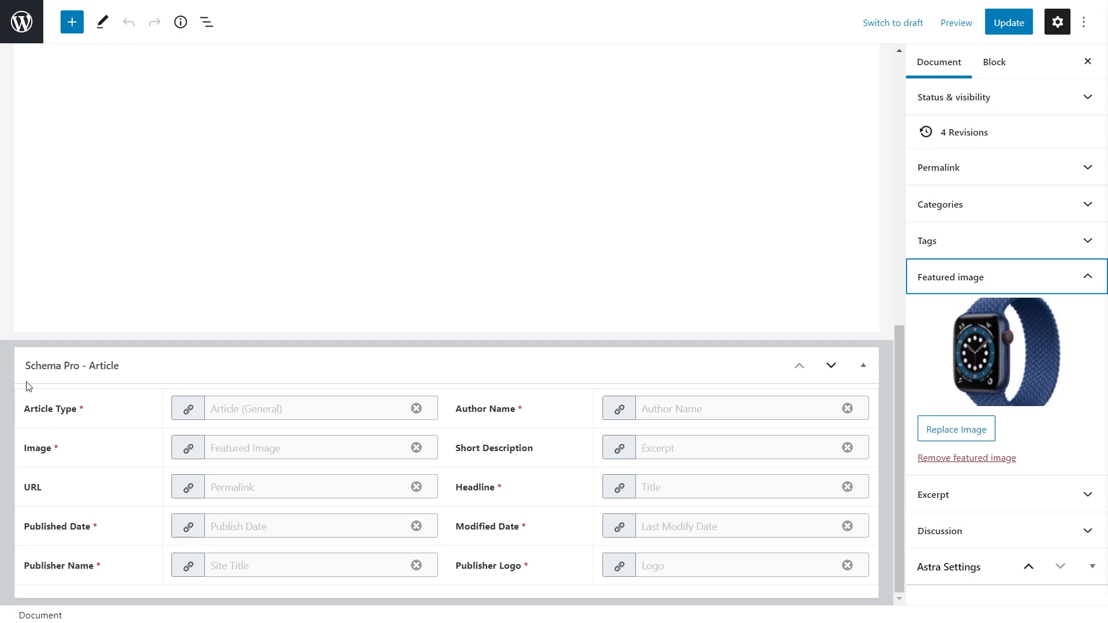
# Try replacing the Image field's mapping in the post's Article schema with a manually selected image, and restore Featured Image
pyautogui.moveTo(192, 494)
pyautogui.click(416, 448)
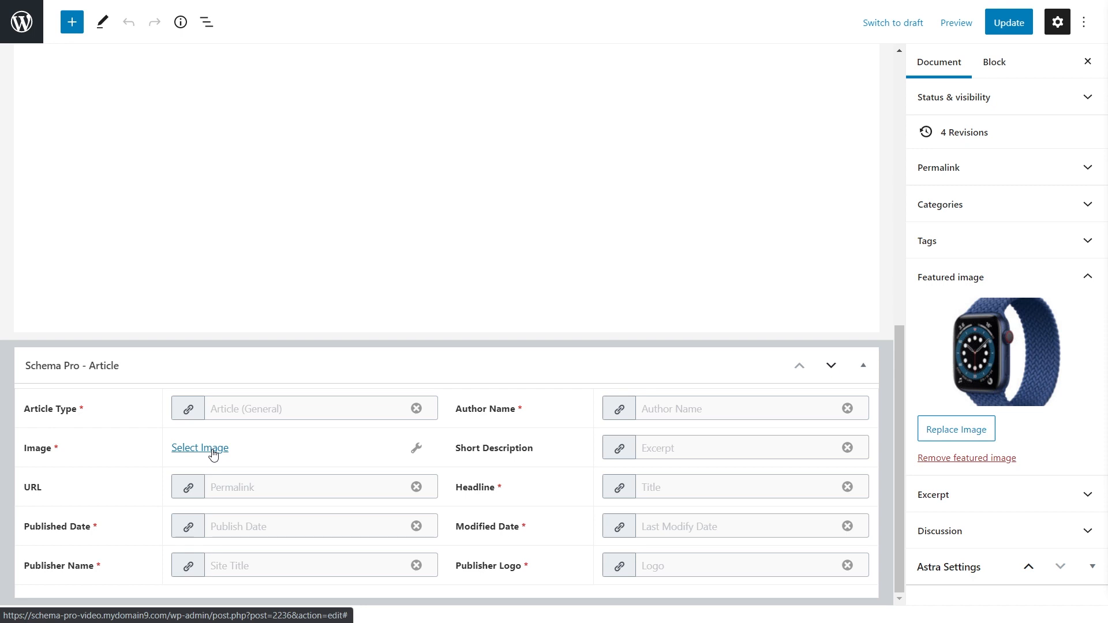
pyautogui.click(417, 449)
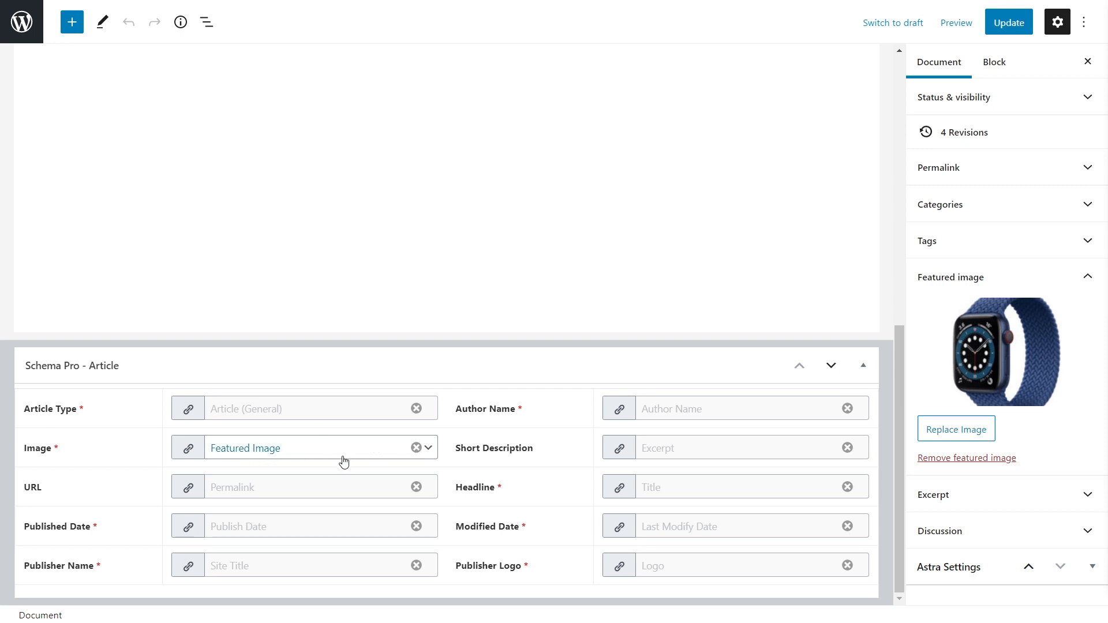
pyautogui.click(385, 459)
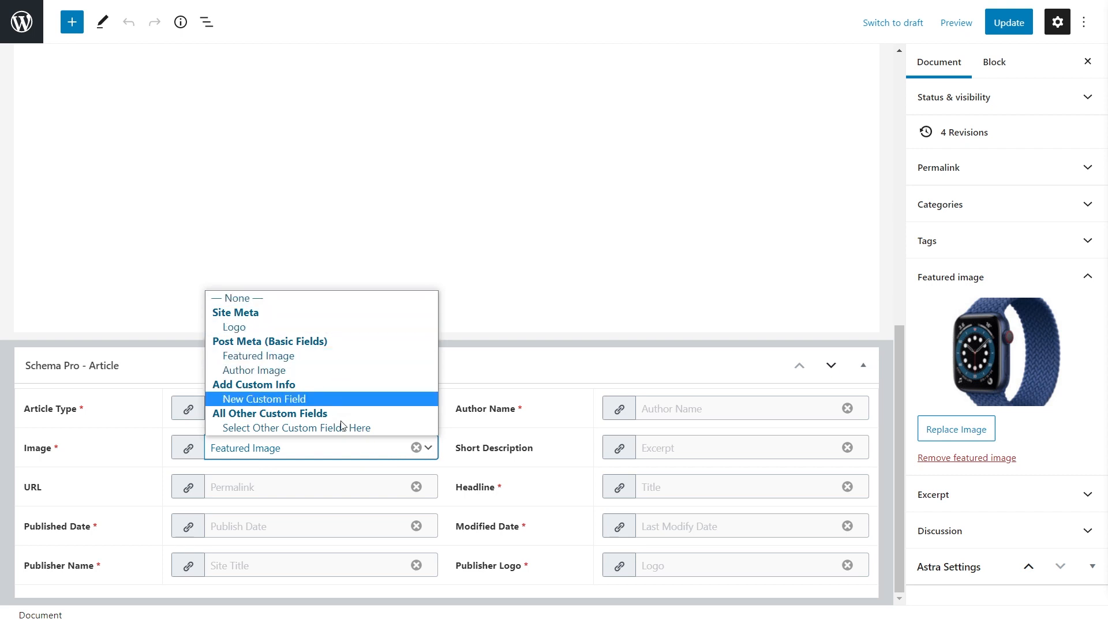
pyautogui.click(307, 357)
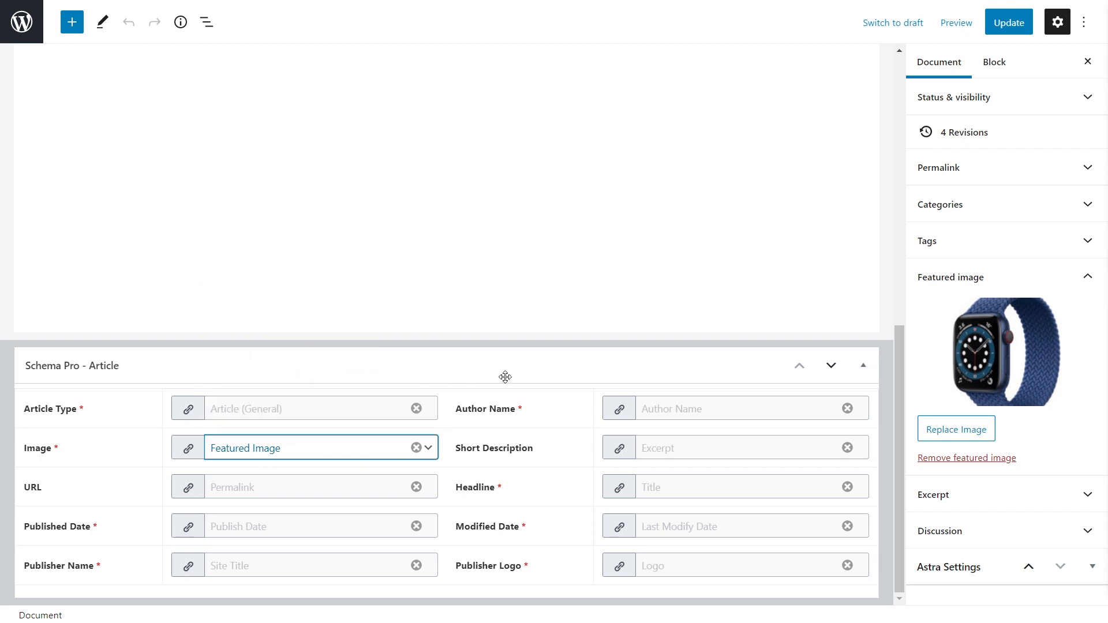
pyautogui.click(502, 427)
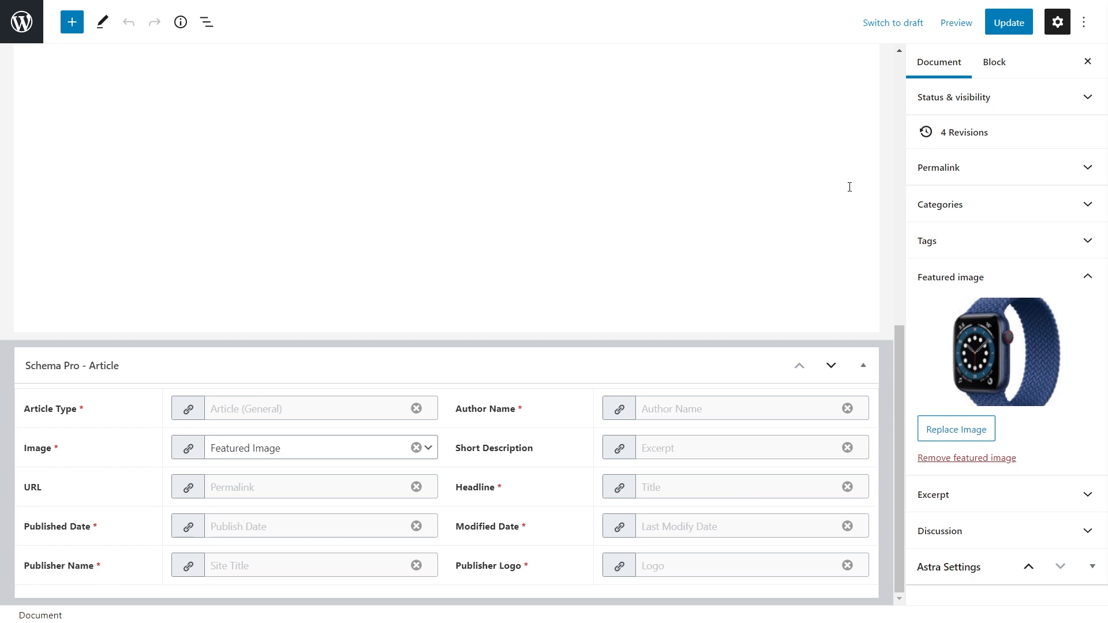
# Update the "Apple Watch Series 6 Review" post and run the schema test on its published page
pyautogui.click(1010, 23)
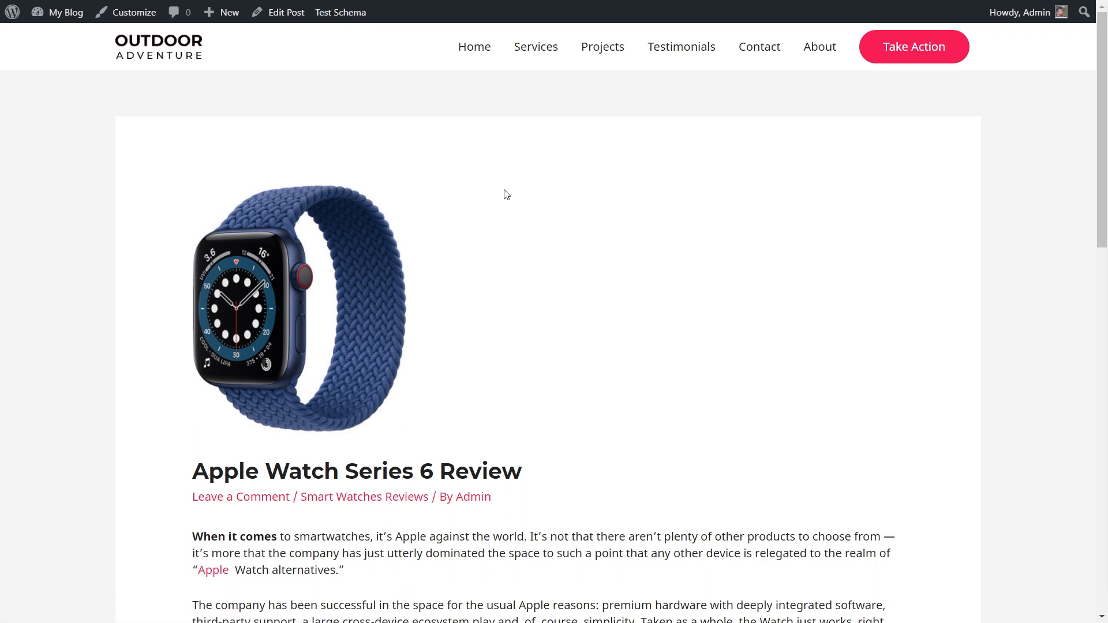
pyautogui.click(332, 22)
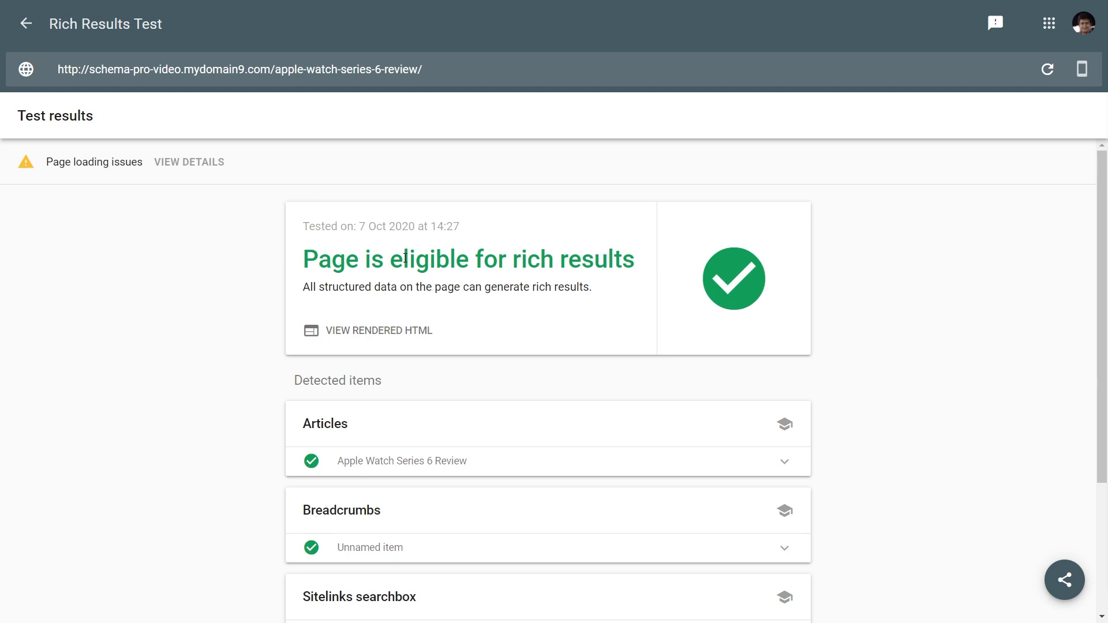
# Inspect the Rich Results Test's detected items, expanding the Articles entry for "Apple Watch Series 6 Review" to check its properties
pyautogui.scroll(-2, 405, 258)
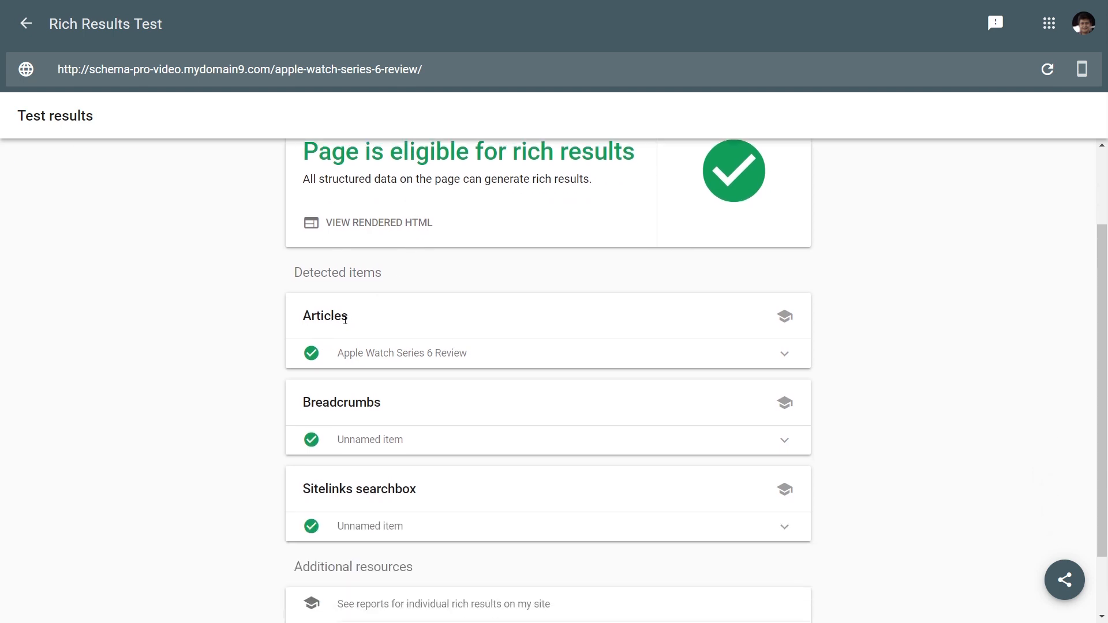
pyautogui.click(783, 355)
pyautogui.scroll(-2, 785, 358)
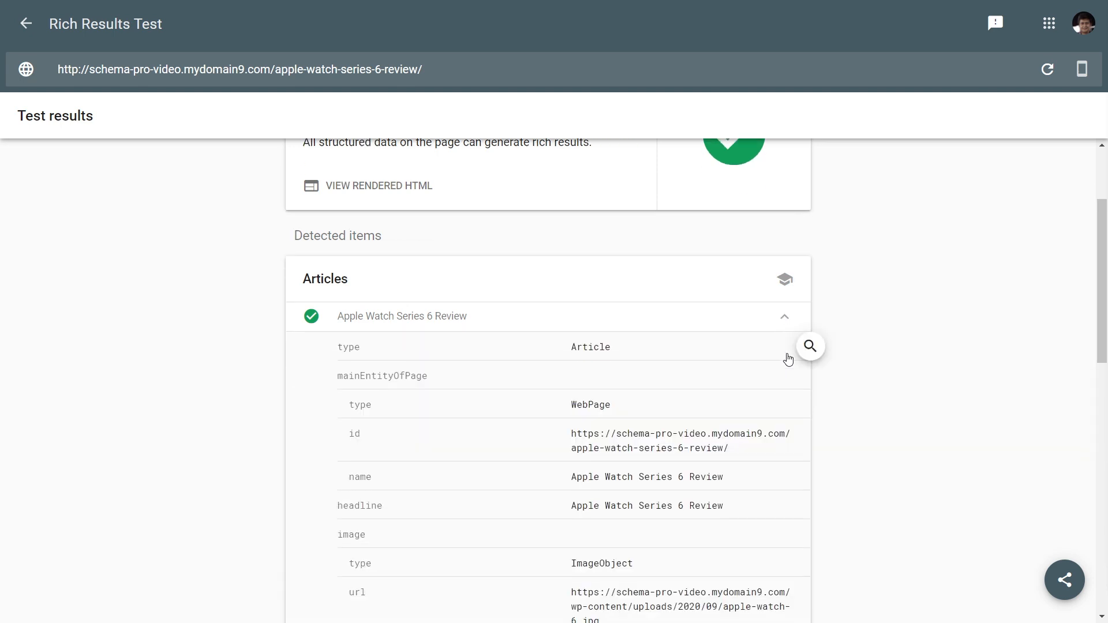
pyautogui.scroll(-6, 636, 300)
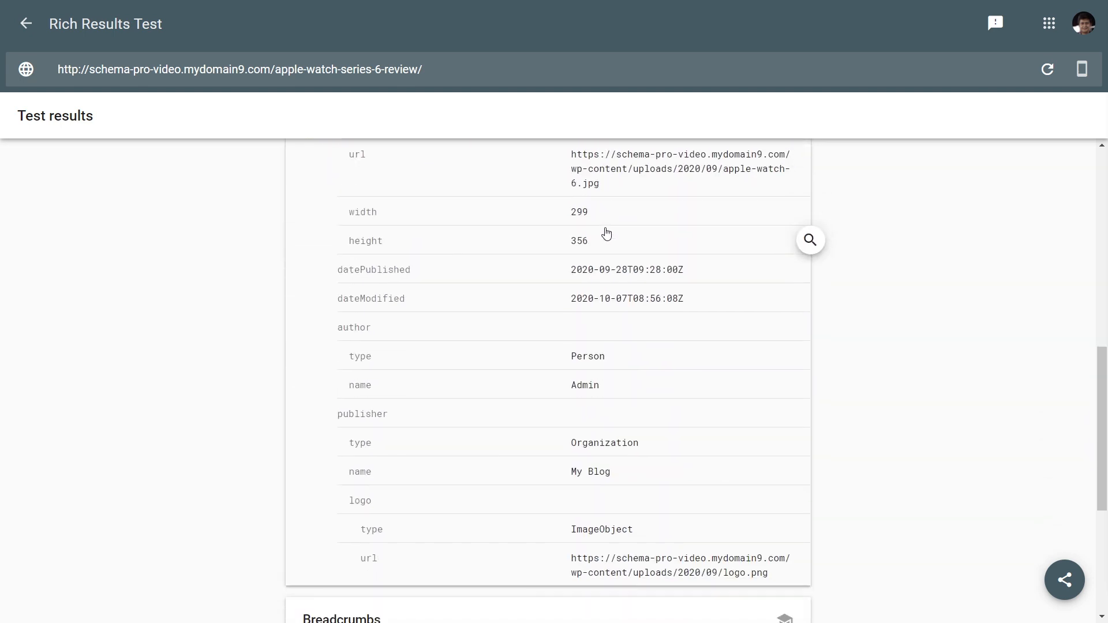
pyautogui.scroll(-2, 604, 231)
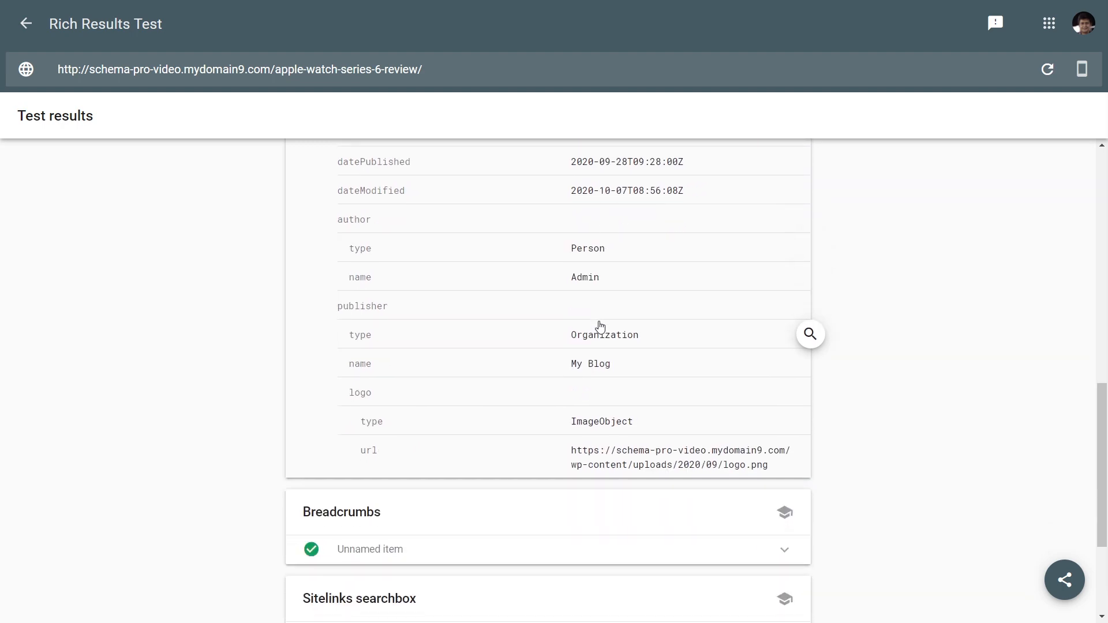
pyautogui.scroll(10, 593, 366)
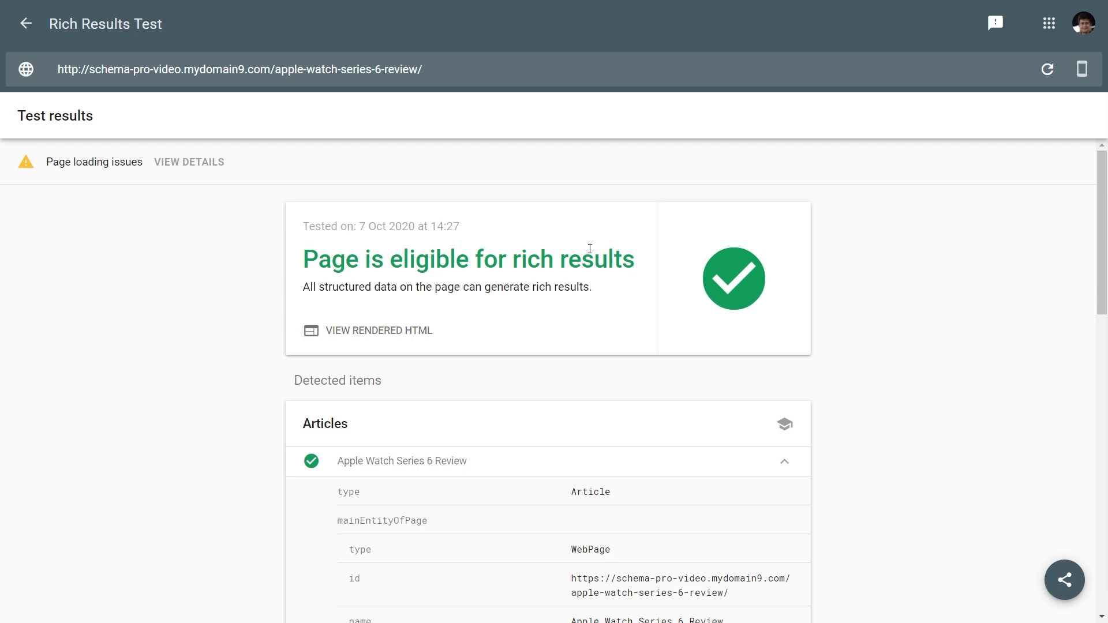
pyautogui.scroll(-9, 588, 311)
pyautogui.scroll(7, 591, 316)
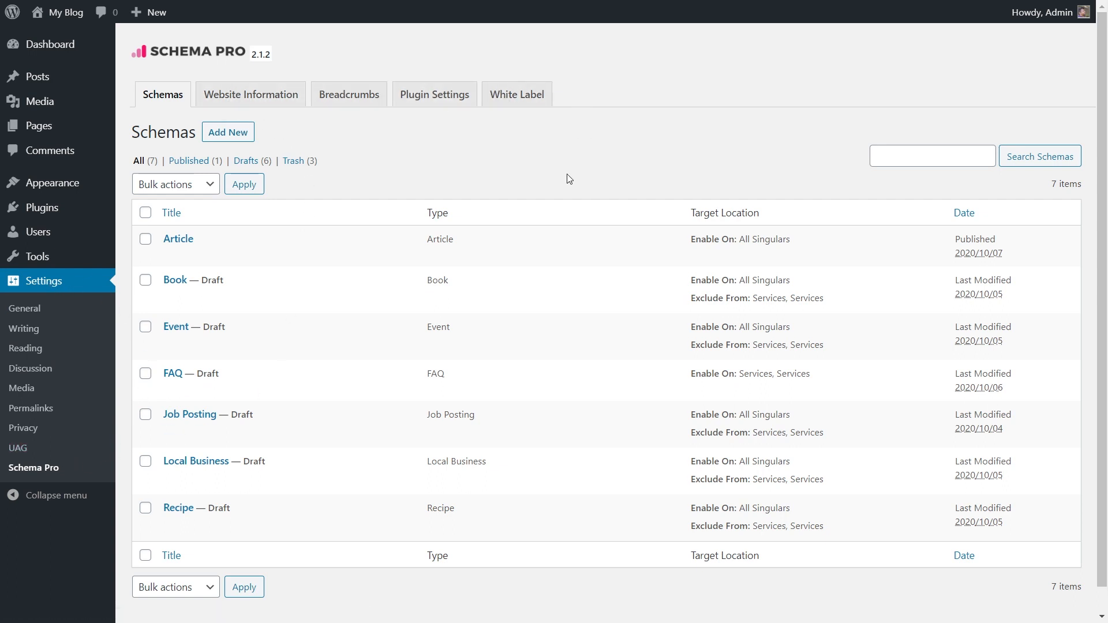
# Review Schema Pro's Website Information settings, covering General, Contact Information and Other Schemas, and its Breadcrumbs settings
pyautogui.click(256, 97)
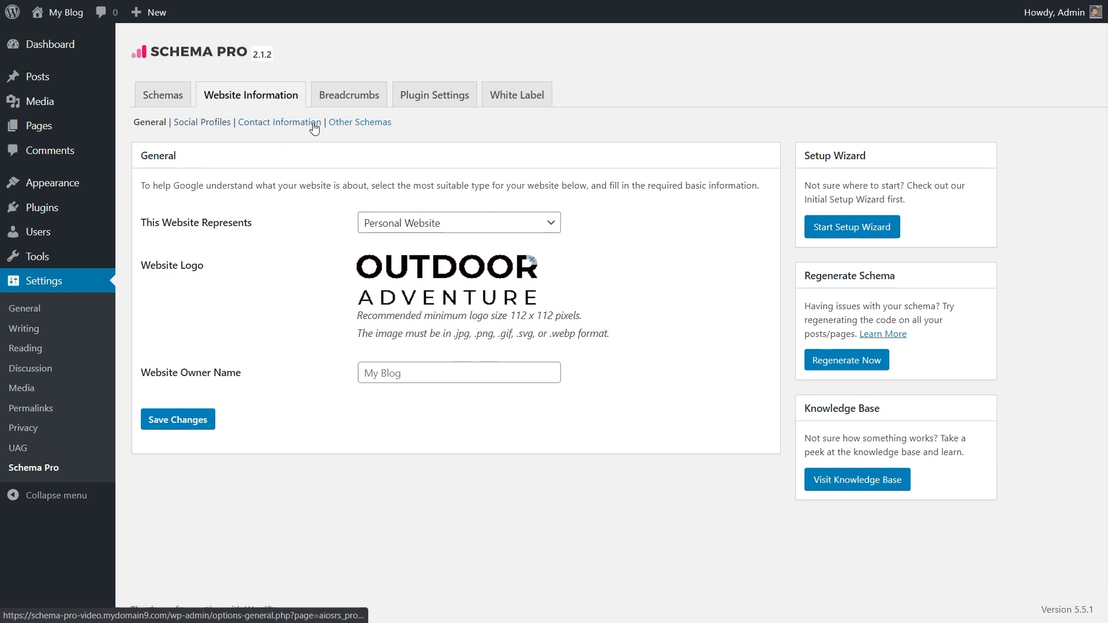
pyautogui.click(271, 123)
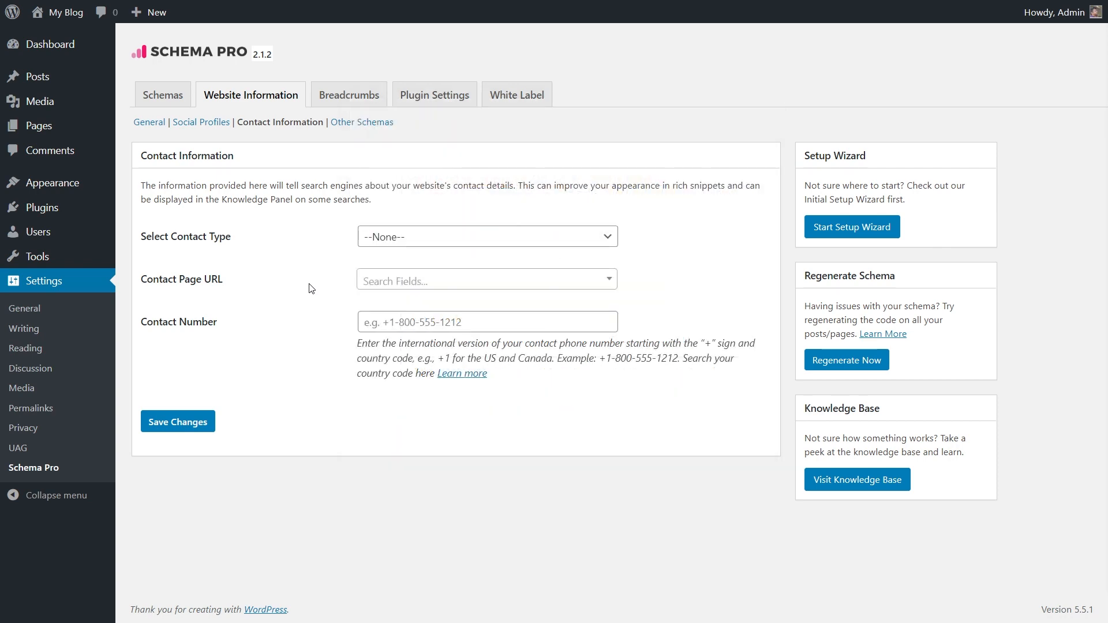
pyautogui.click(361, 123)
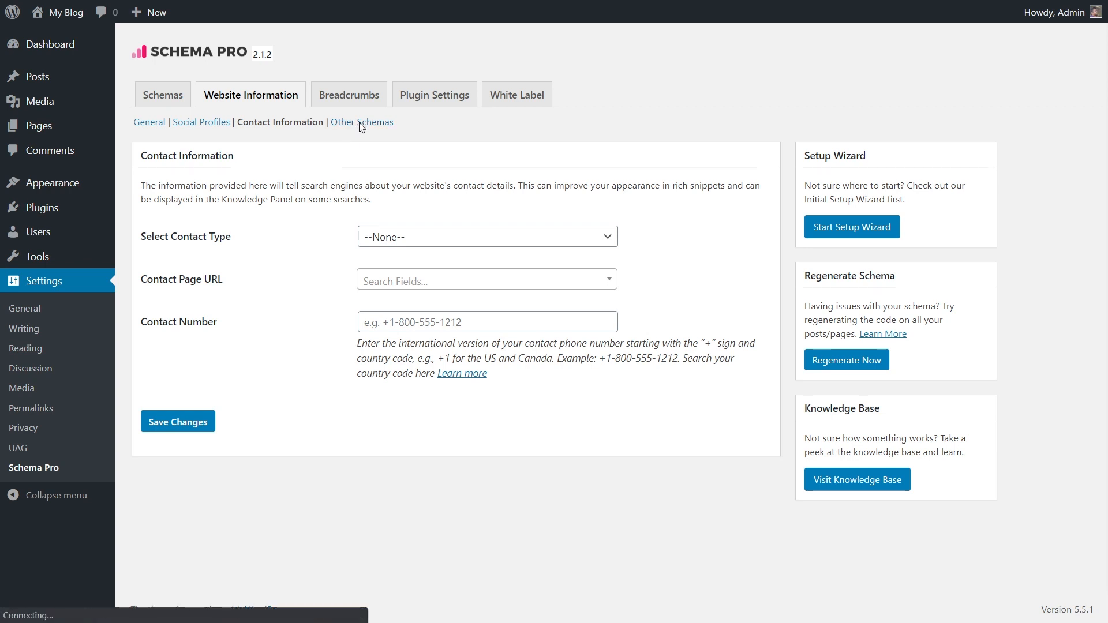
pyautogui.click(359, 123)
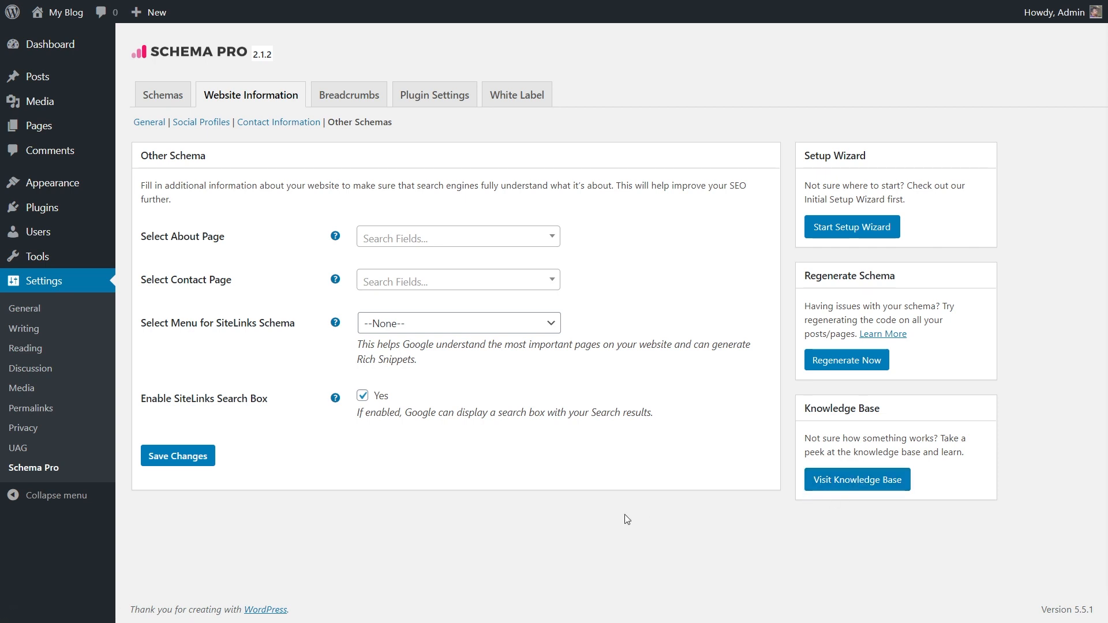
pyautogui.click(354, 105)
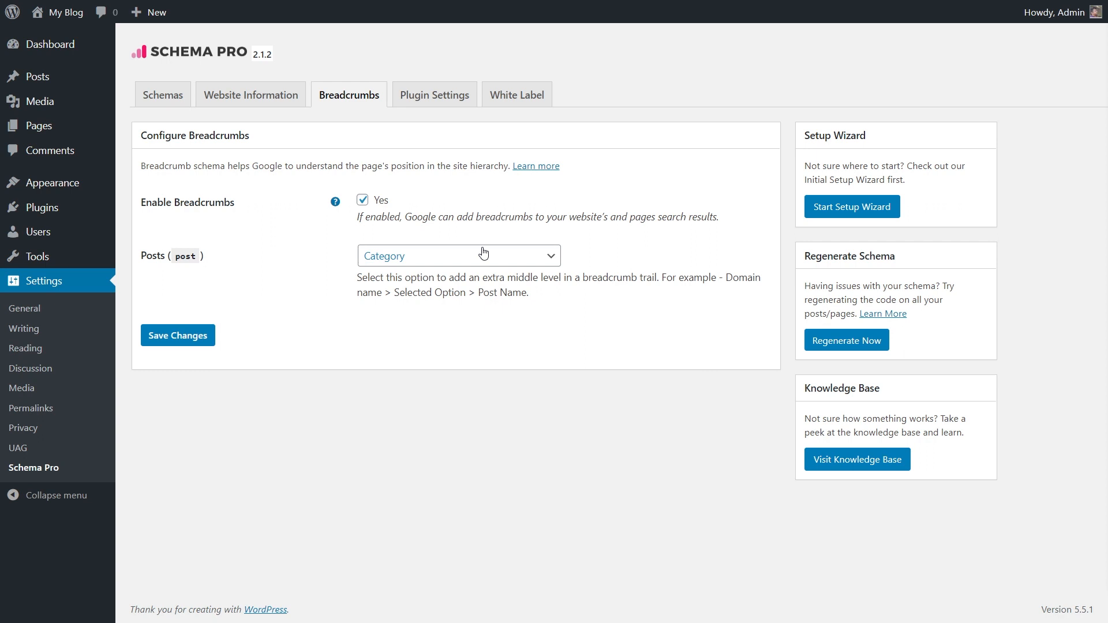
# Review Schema Pro's Plugin Settings, including the location choices for Display Schema Pro Menu Under, and its White Label settings
pyautogui.click(436, 97)
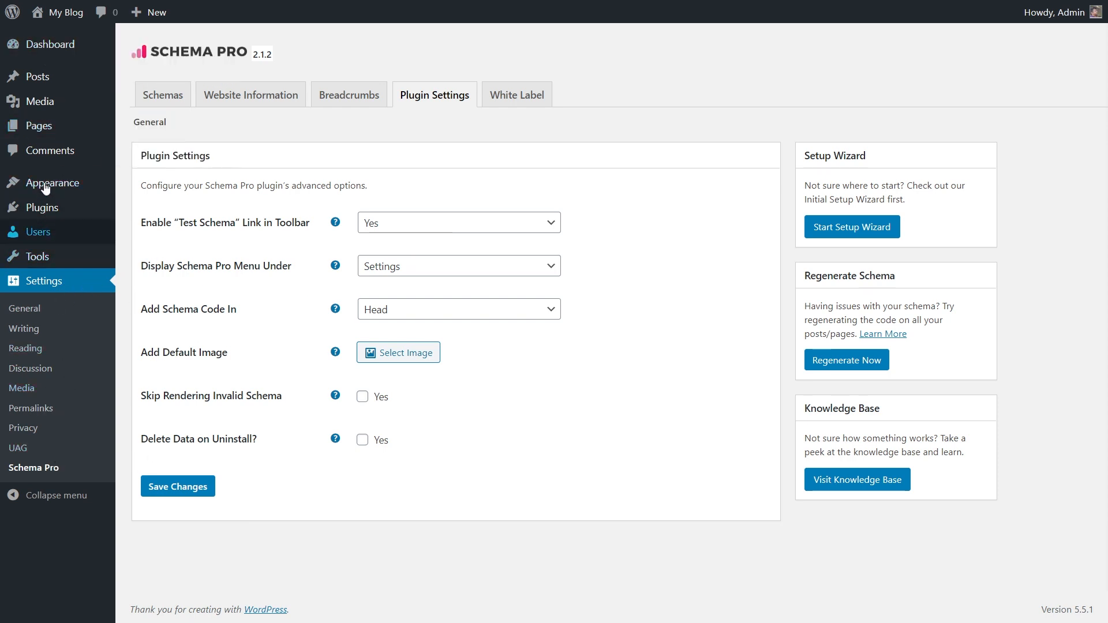
pyautogui.click(549, 267)
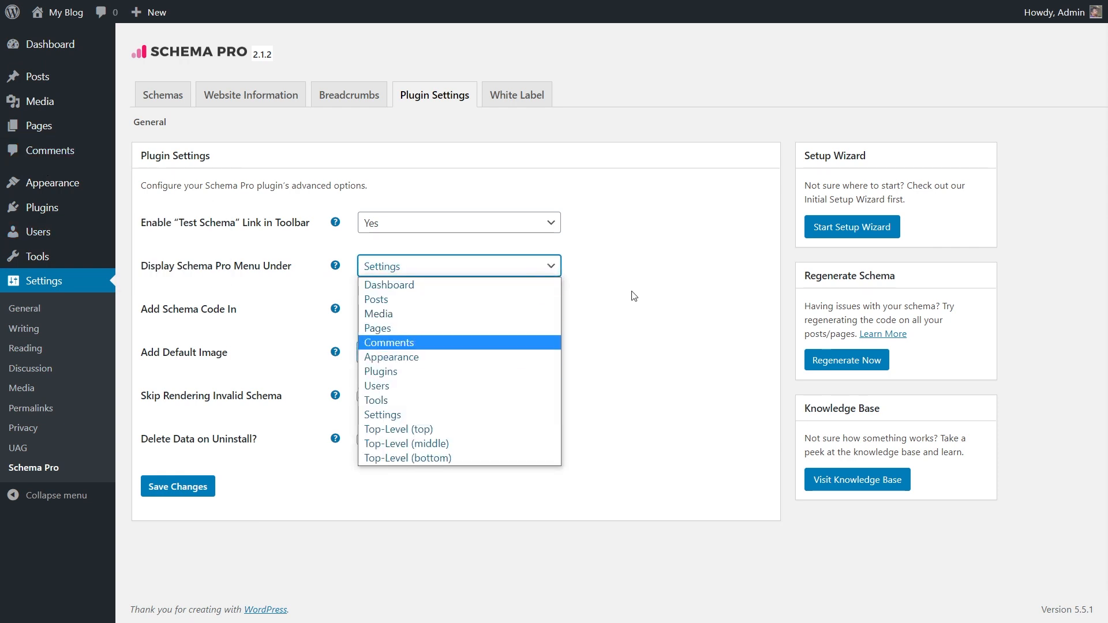
pyautogui.click(590, 326)
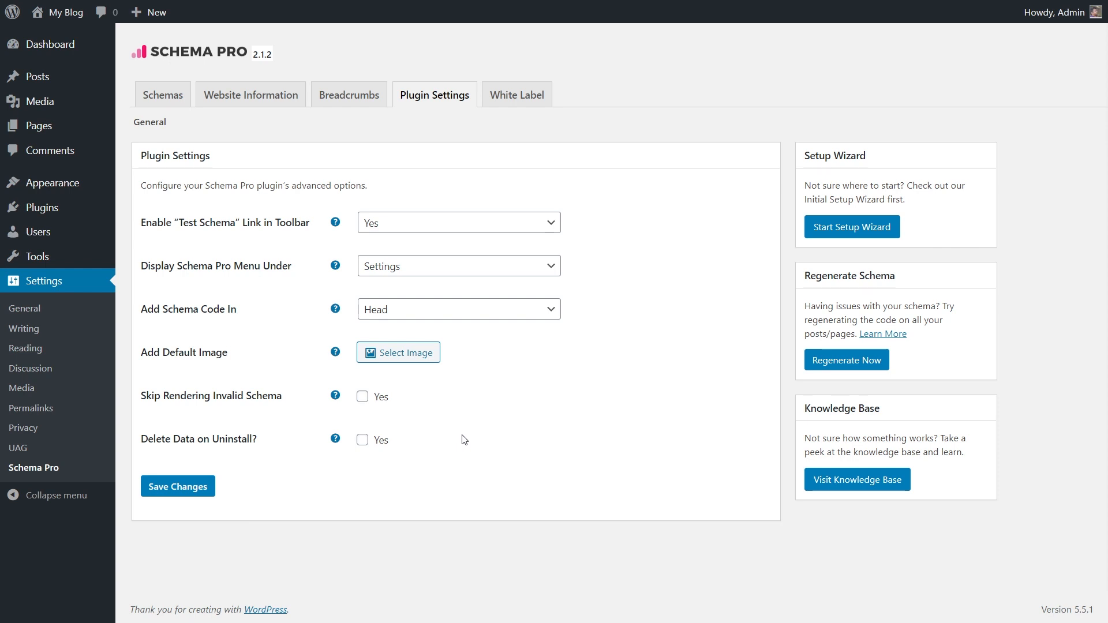
pyautogui.click(504, 103)
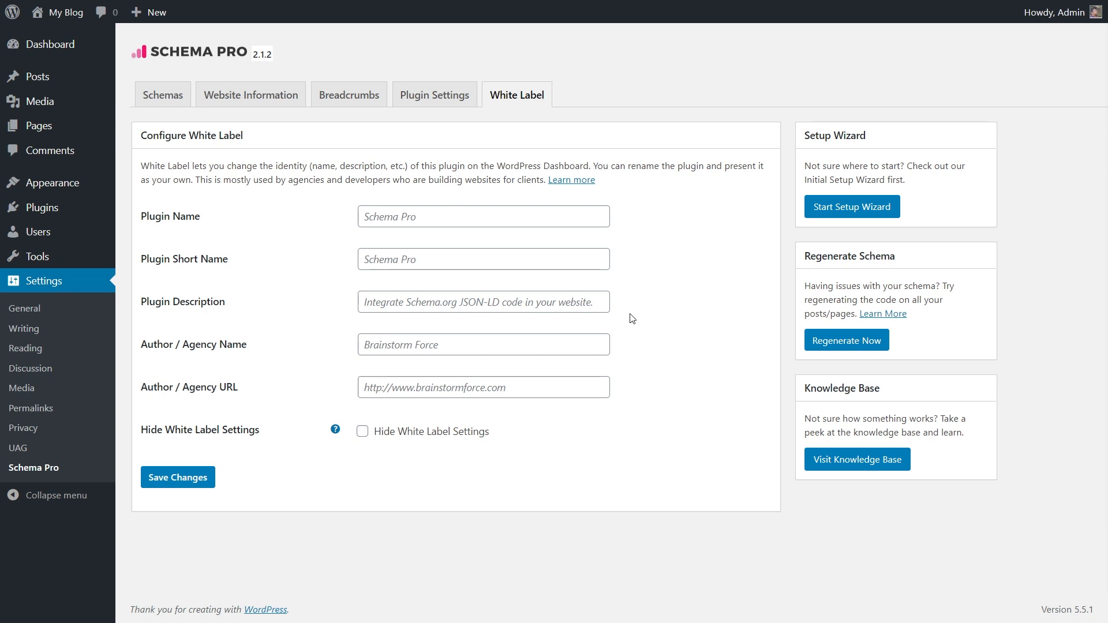
pyautogui.click(450, 107)
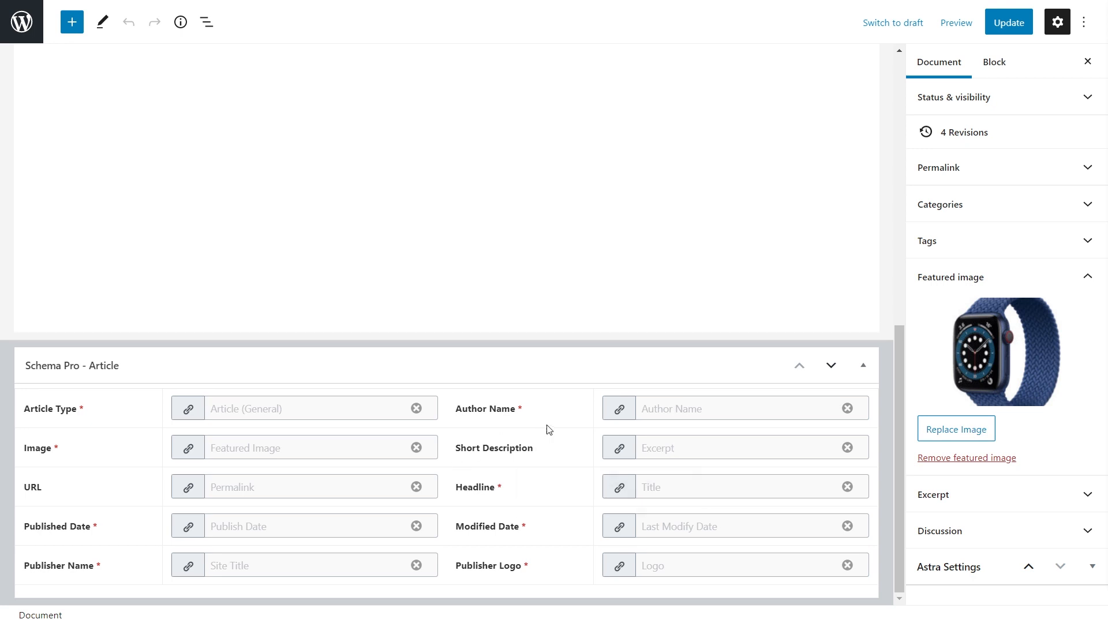
# Try updating the "Apple Watch Series 6 Review" post with its Author Name mapping cleared, and recheck the Schema Pro - Article fields
pyautogui.click(847, 409)
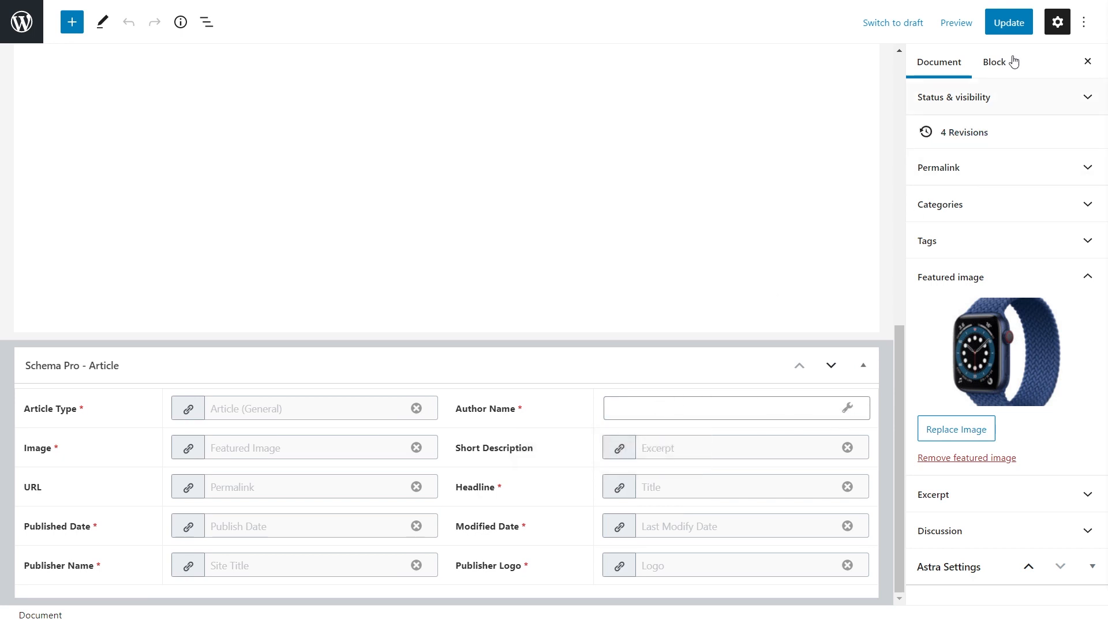
pyautogui.click(1009, 22)
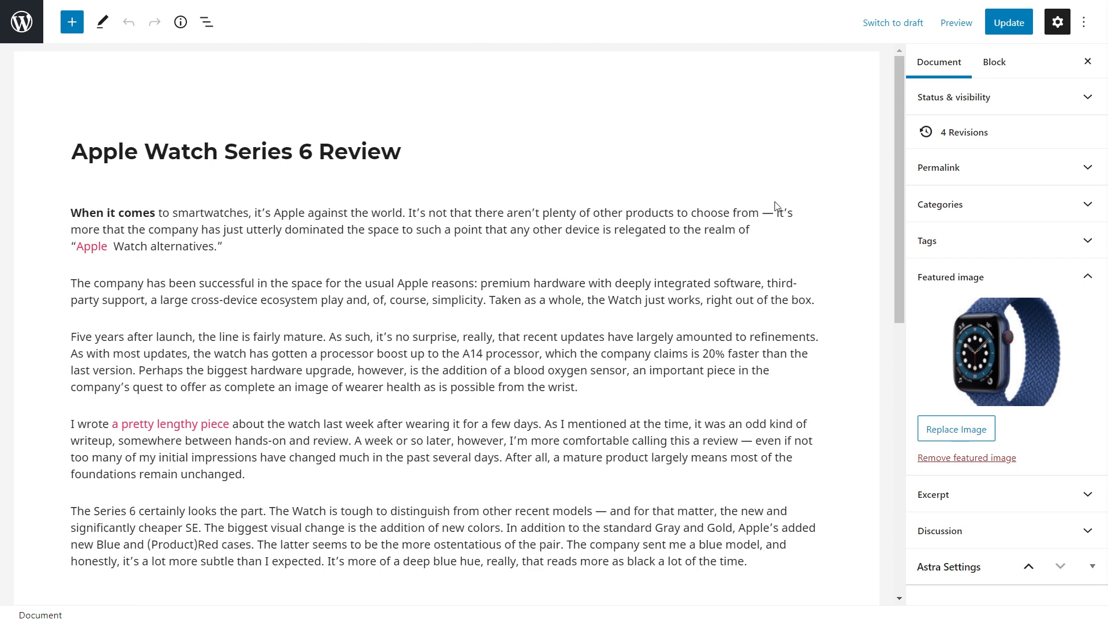
pyautogui.scroll(-15, 848, 203)
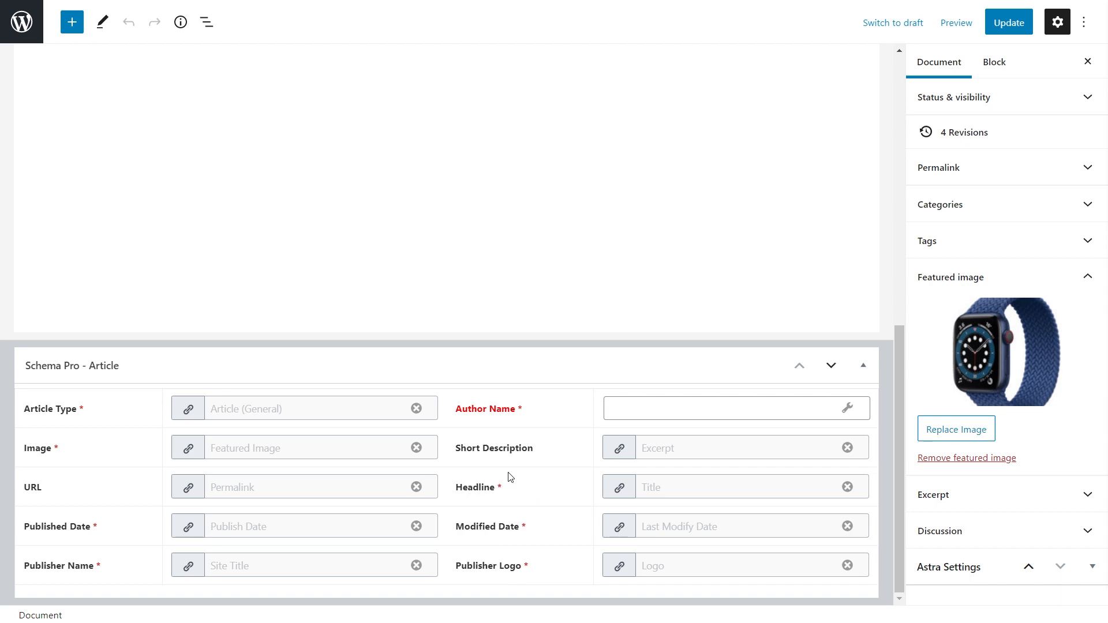
pyautogui.scroll(10, 827, 228)
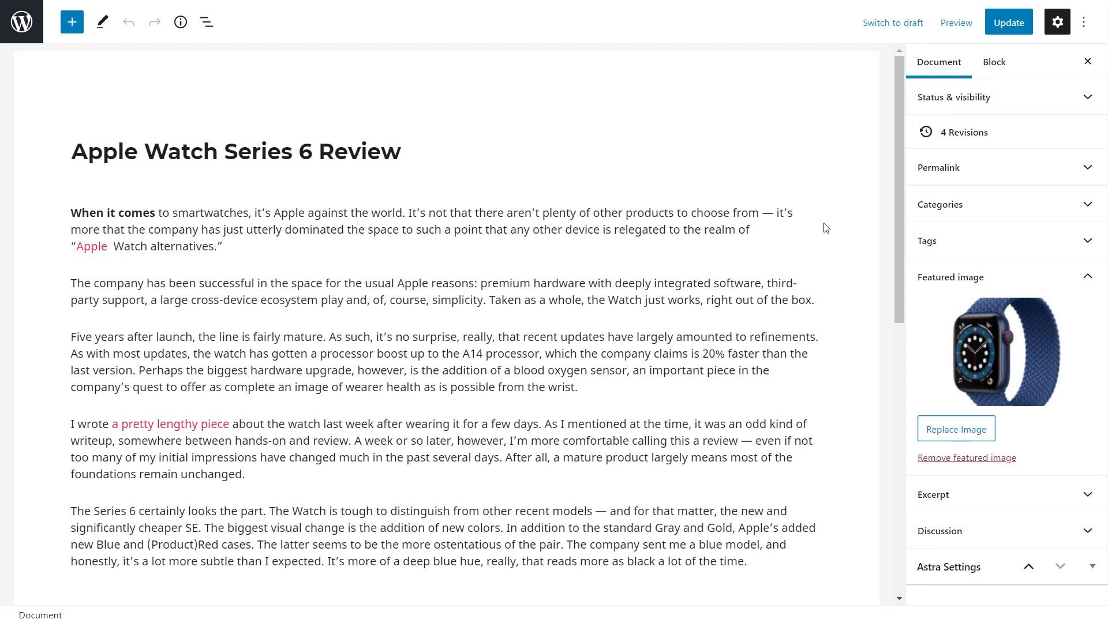
pyautogui.scroll(-10, 826, 228)
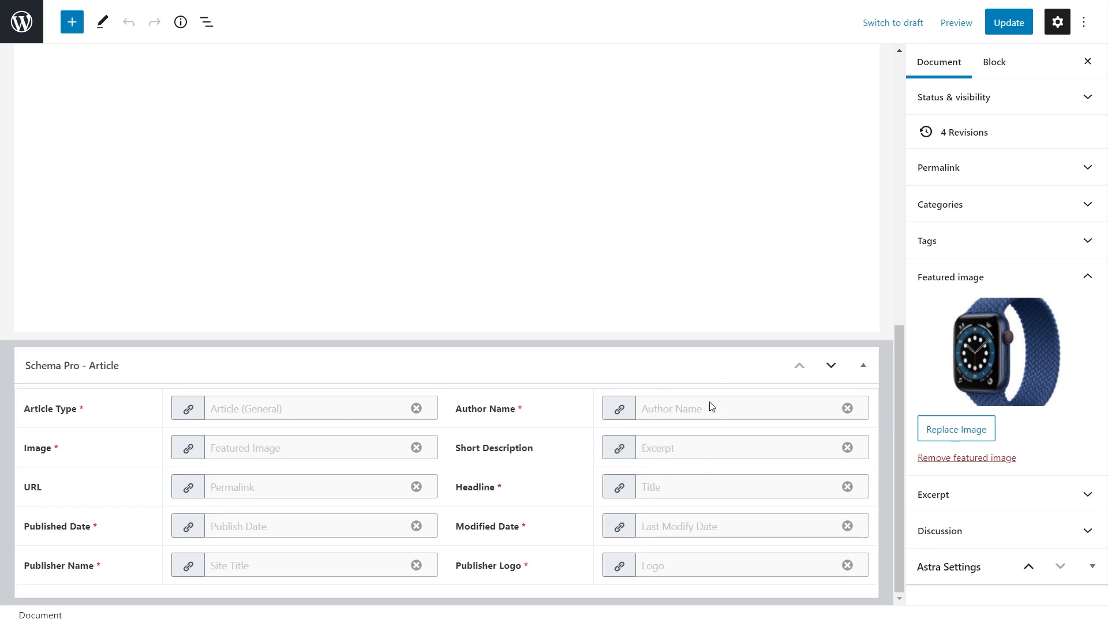